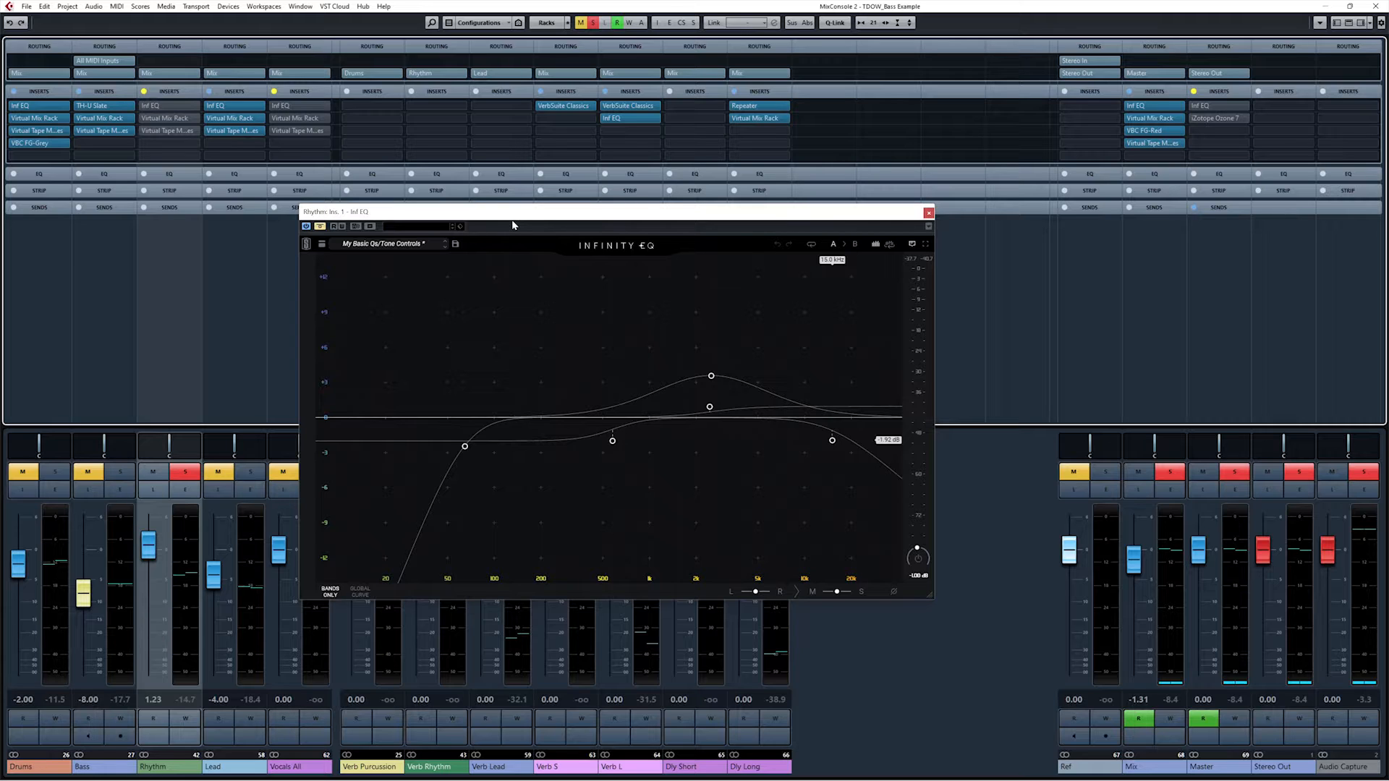
Step: Start playback and take the Inf EQ on the Rhythm channel out of bypass
{"action": "left_click_drag", "start_coordinate": [512, 225], "coordinate": [529, 218]}
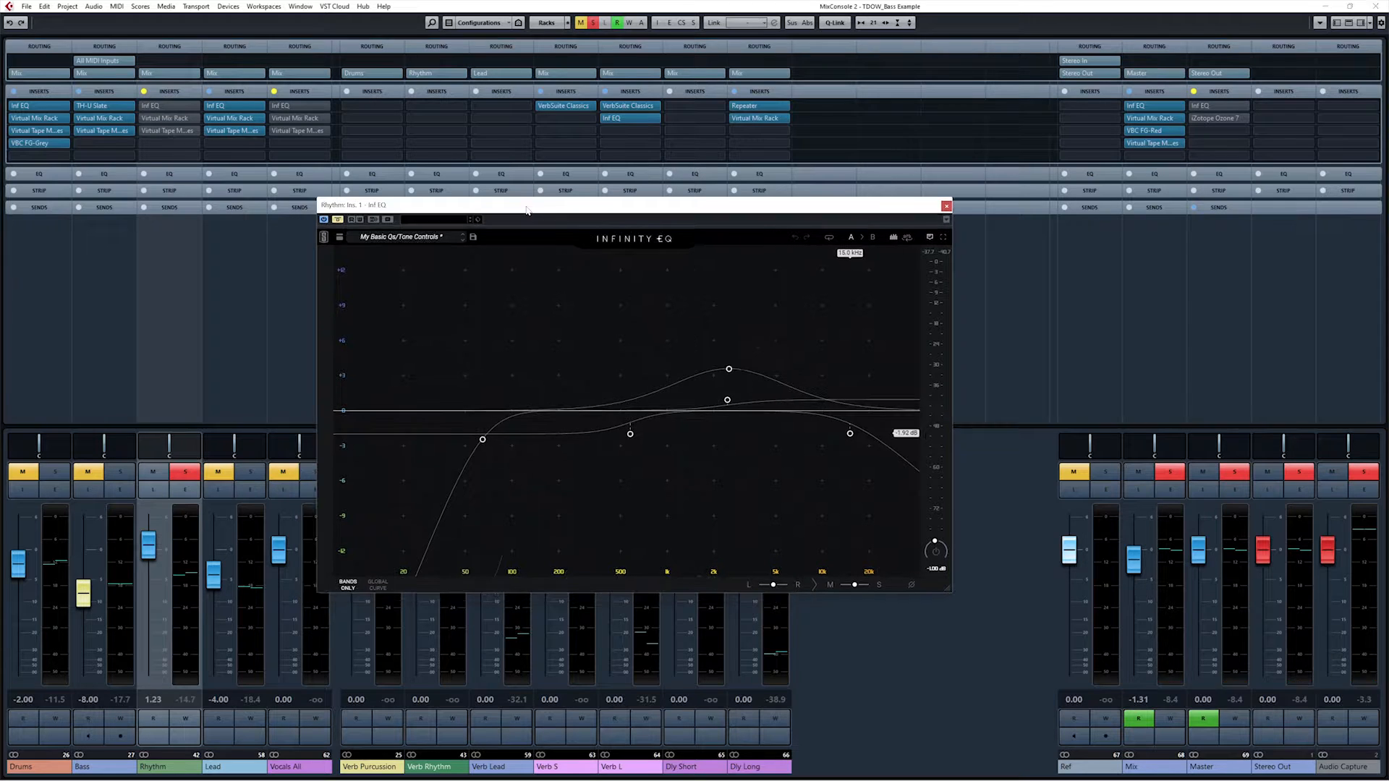
{"action": "key", "text": "space"}
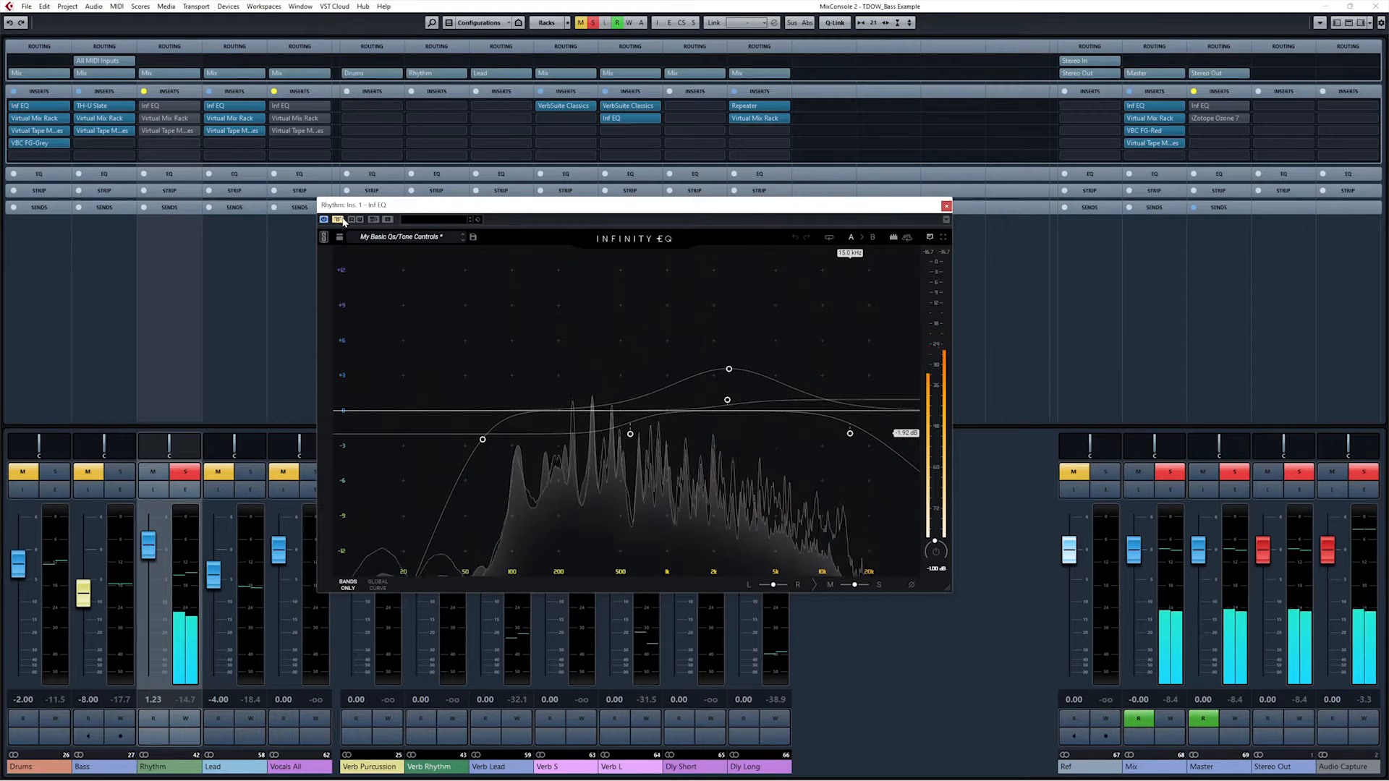
{"action": "left_click_drag", "start_coordinate": [329, 210], "coordinate": [327, 195]}
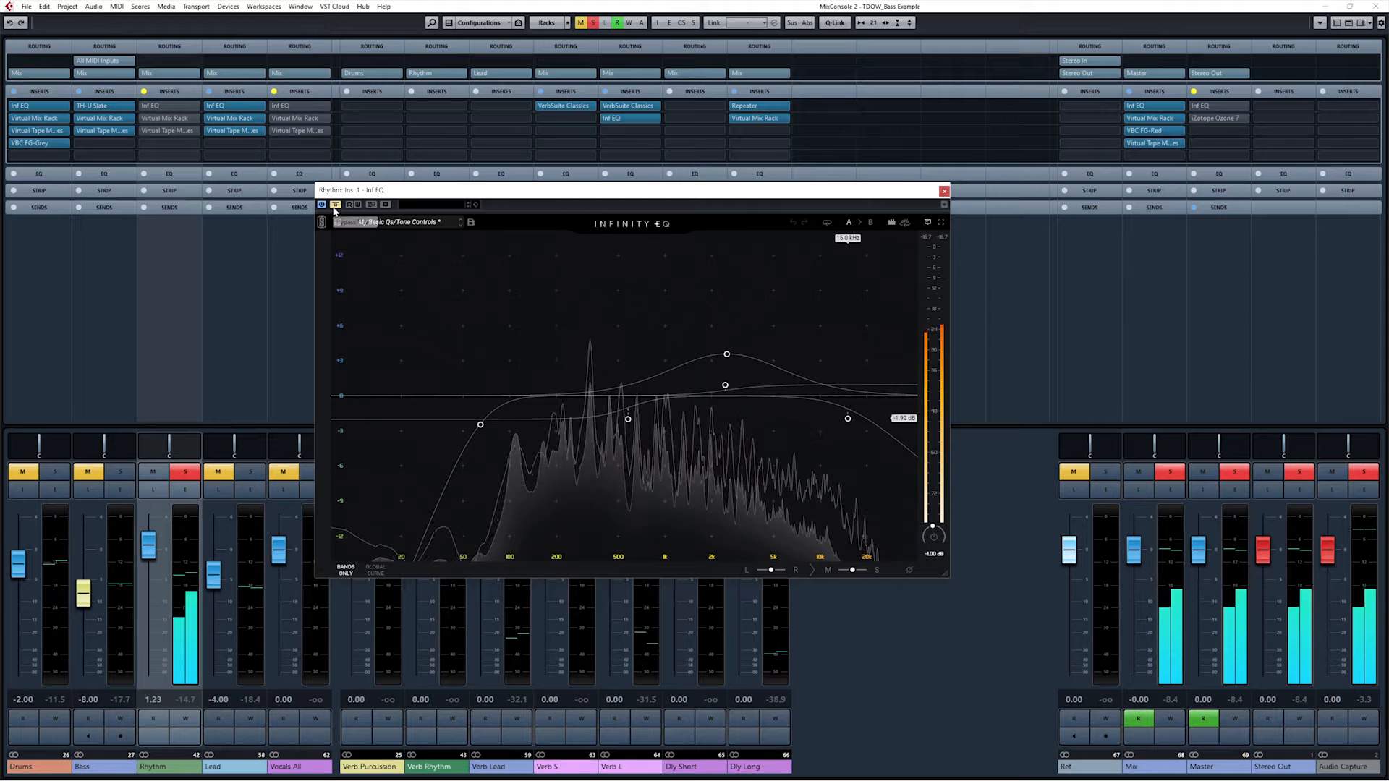
{"action": "left_click", "coordinate": [335, 206]}
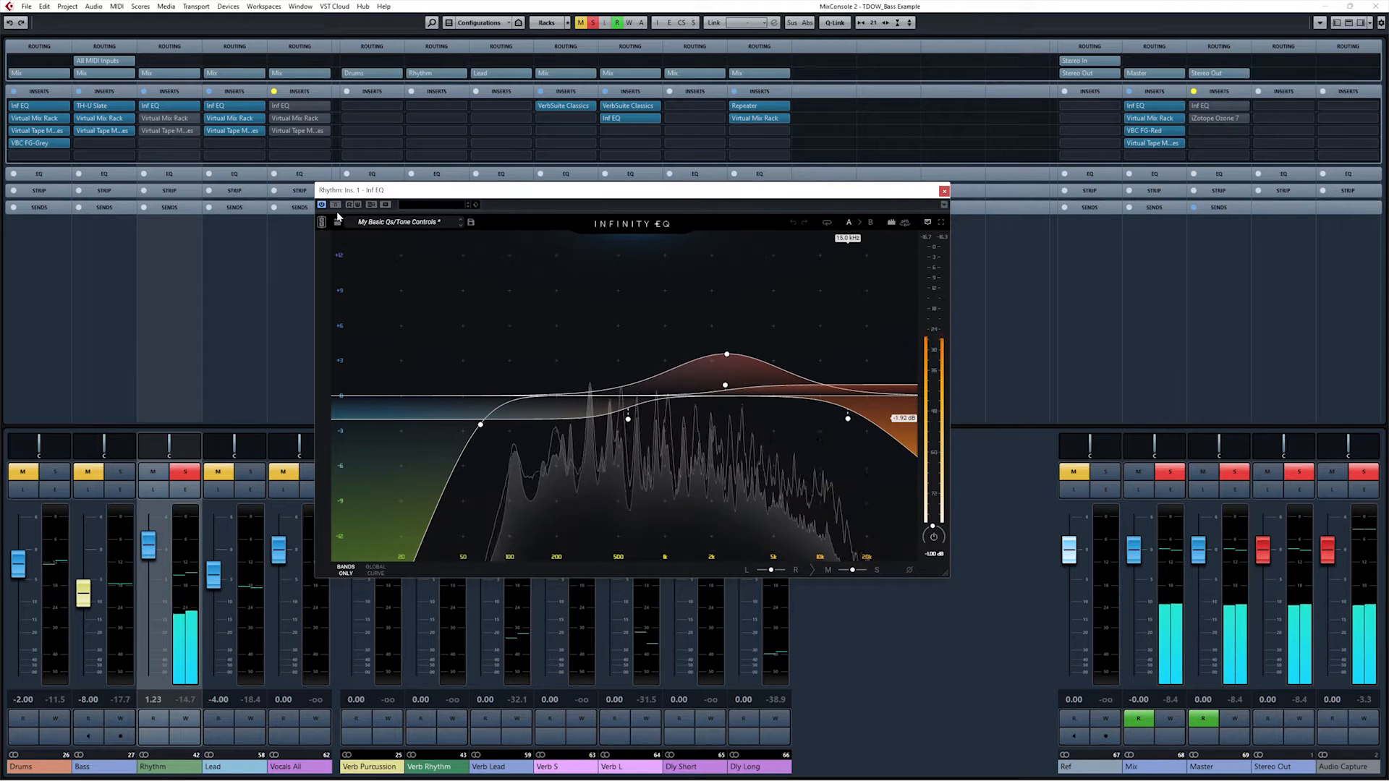
Step: Audition the high-pass band and the low shelf band of the Rhythm EQ in solo, one at a time
{"action": "mouse_move", "coordinate": [479, 430]}
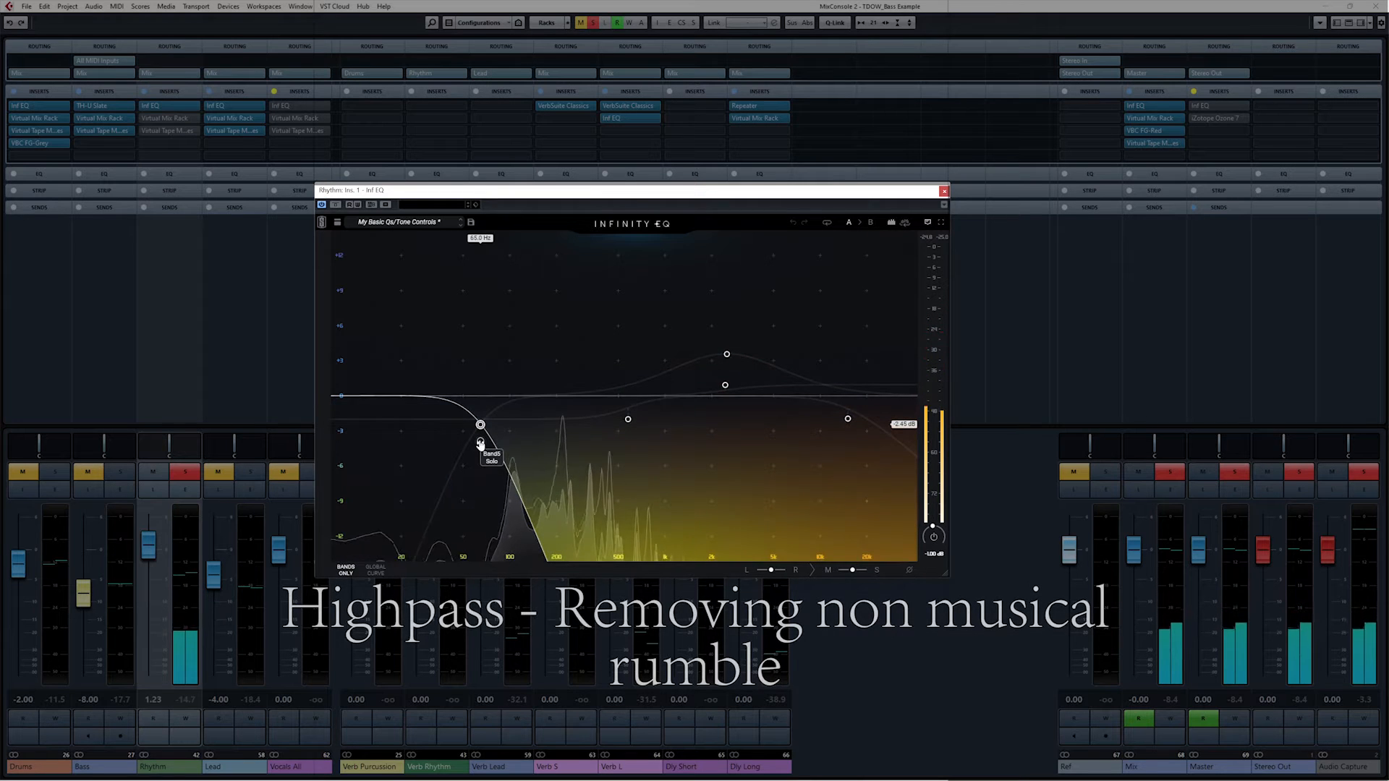
{"action": "mouse_move", "coordinate": [628, 438]}
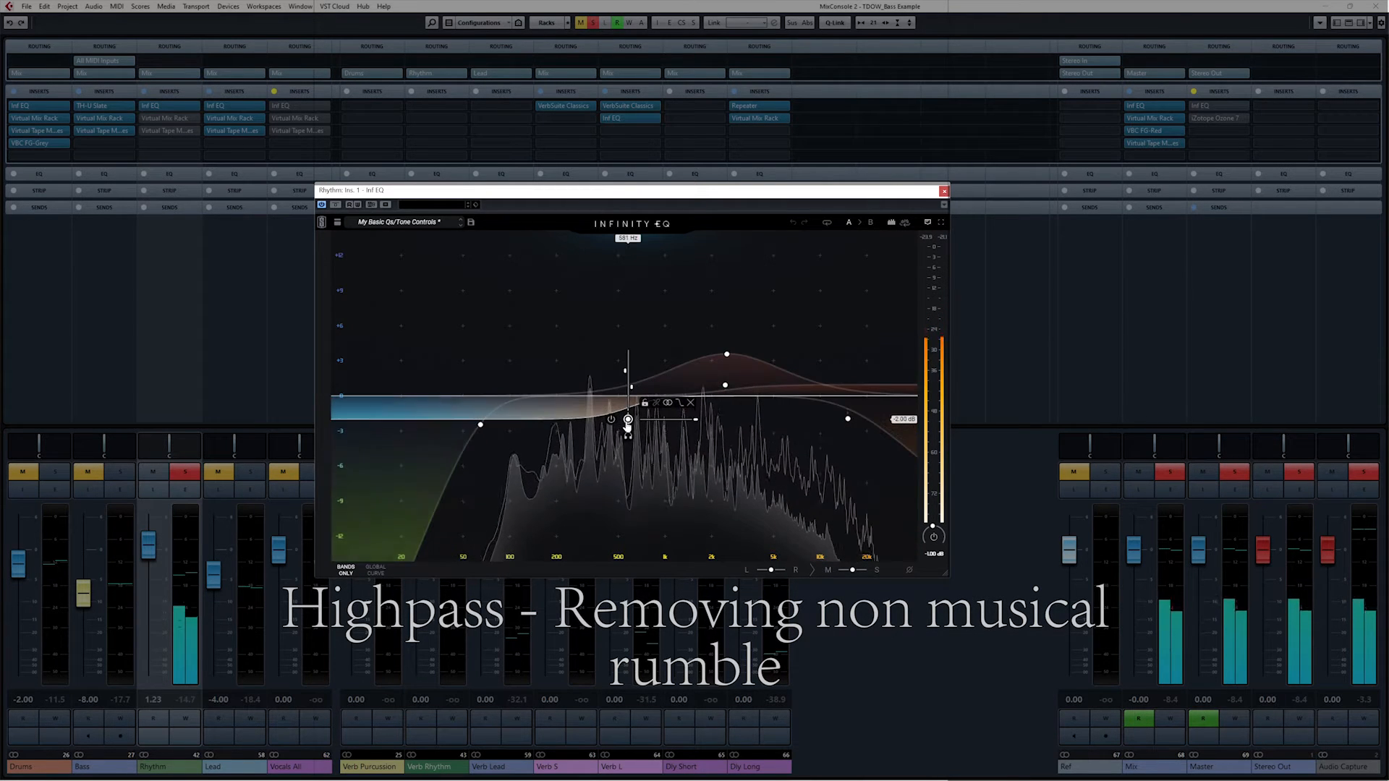
{"action": "left_click", "coordinate": [628, 439]}
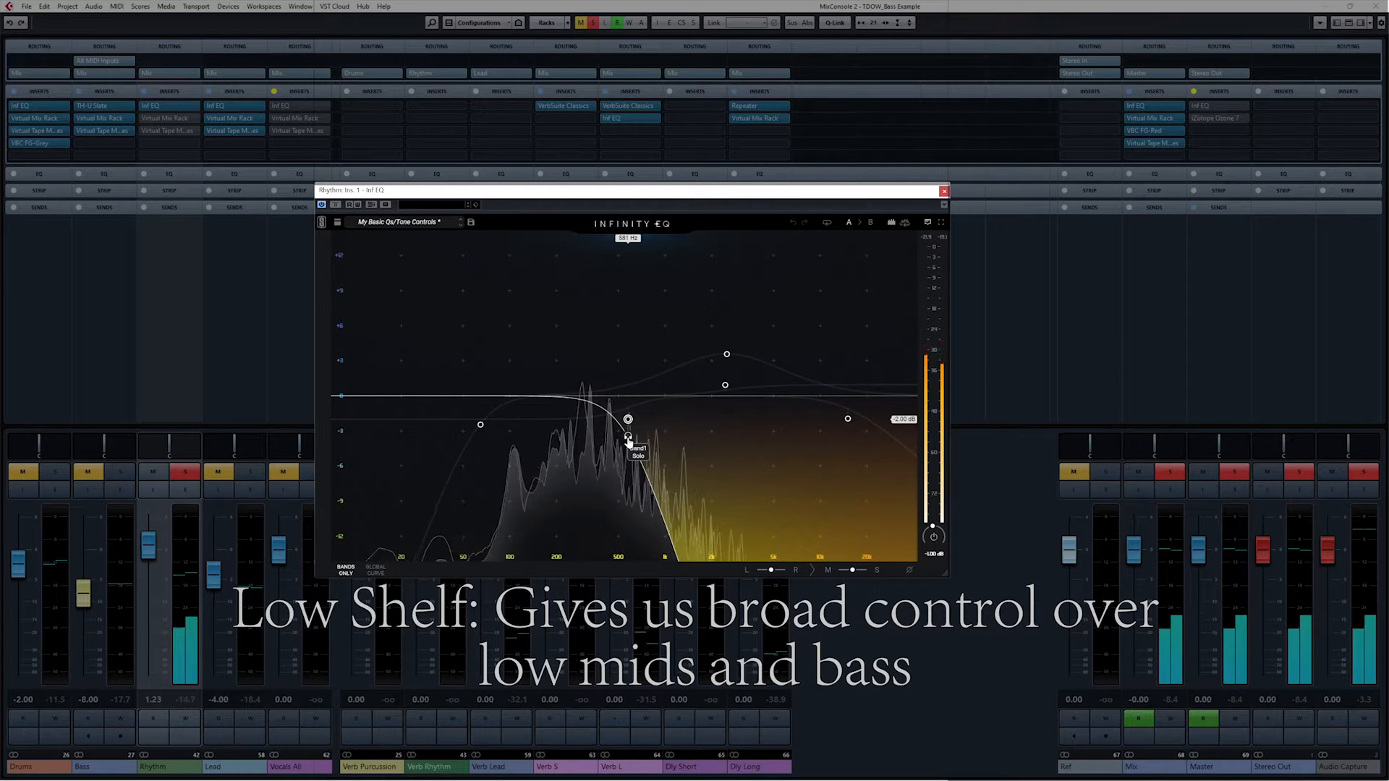
{"action": "left_click", "coordinate": [628, 439]}
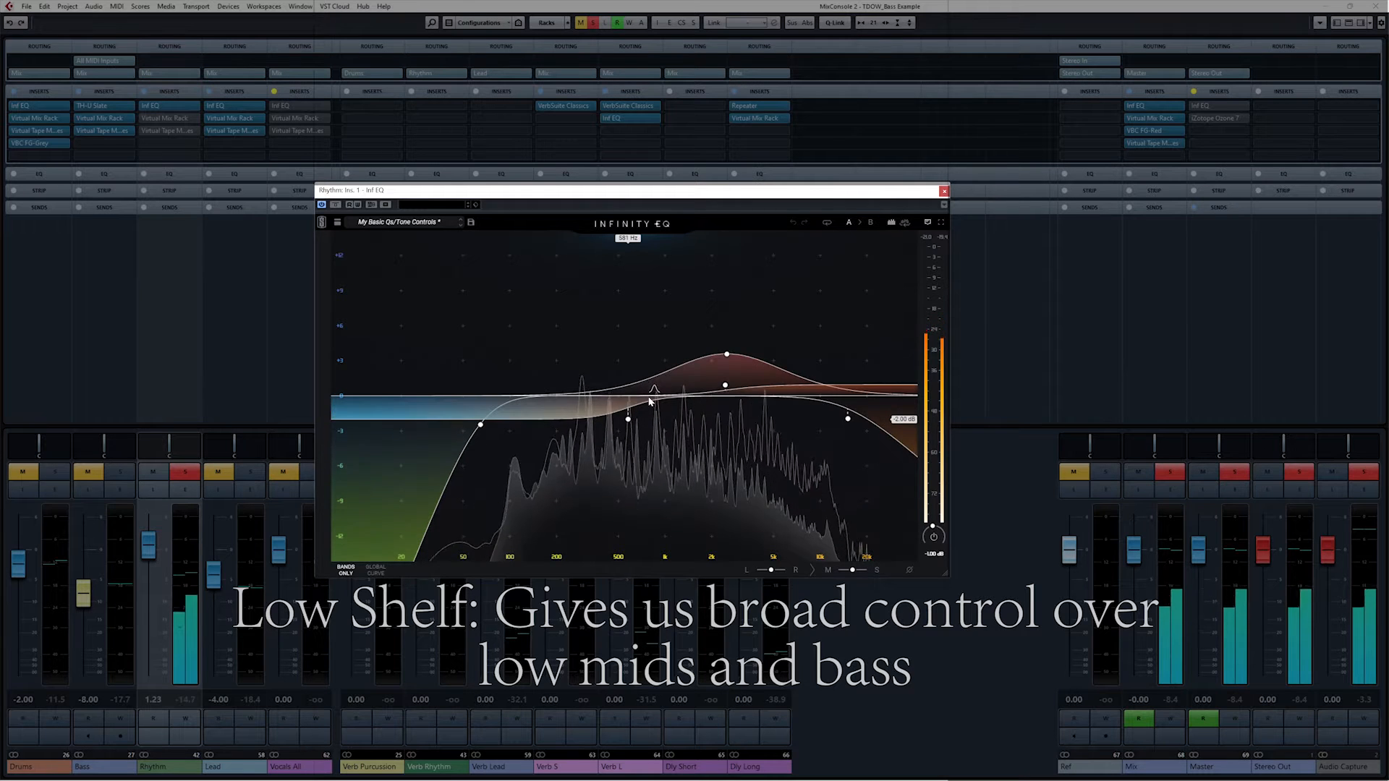
Step: Audition the wide treble boost and the high shelf band of the Rhythm EQ in solo, one at a time
{"action": "mouse_move", "coordinate": [720, 363]}
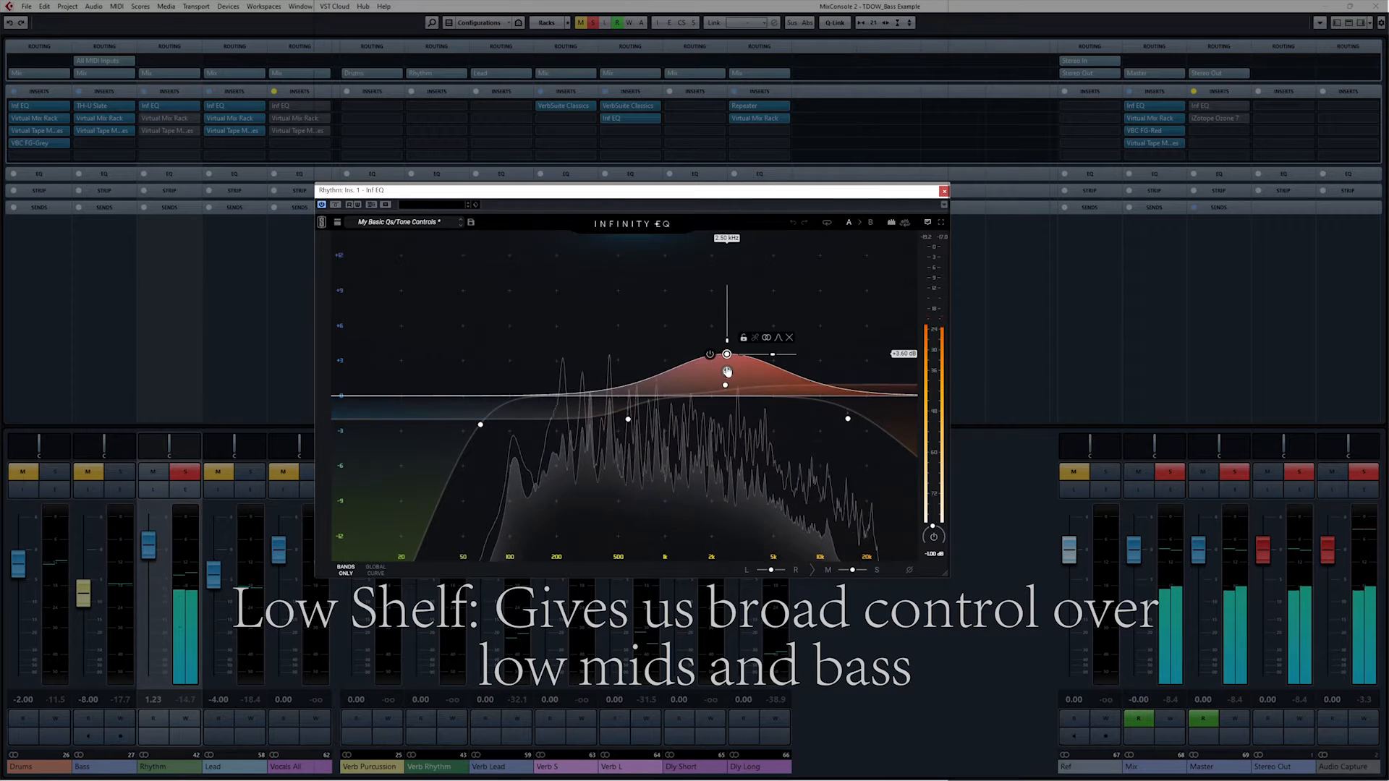
{"action": "left_click", "coordinate": [727, 372]}
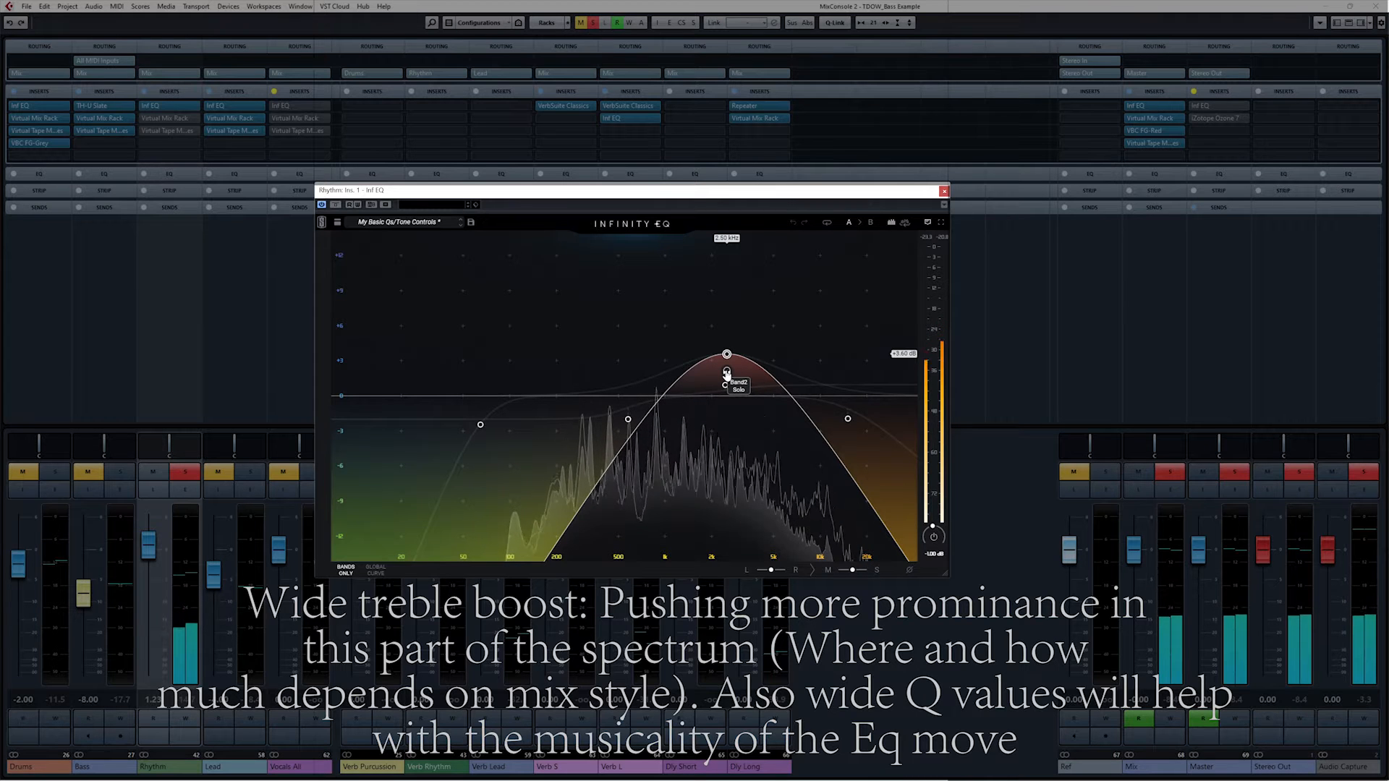
{"action": "left_click", "coordinate": [728, 373]}
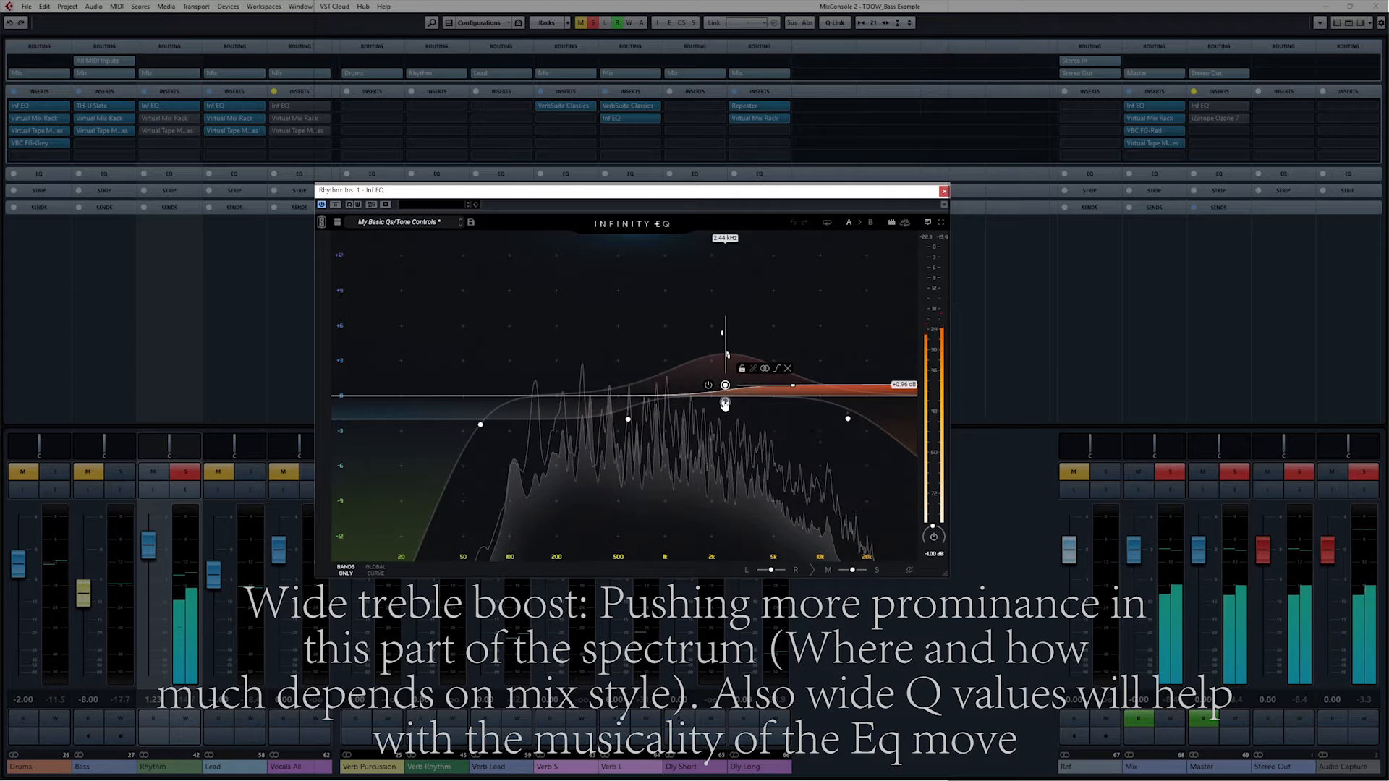
{"action": "left_click", "coordinate": [724, 403]}
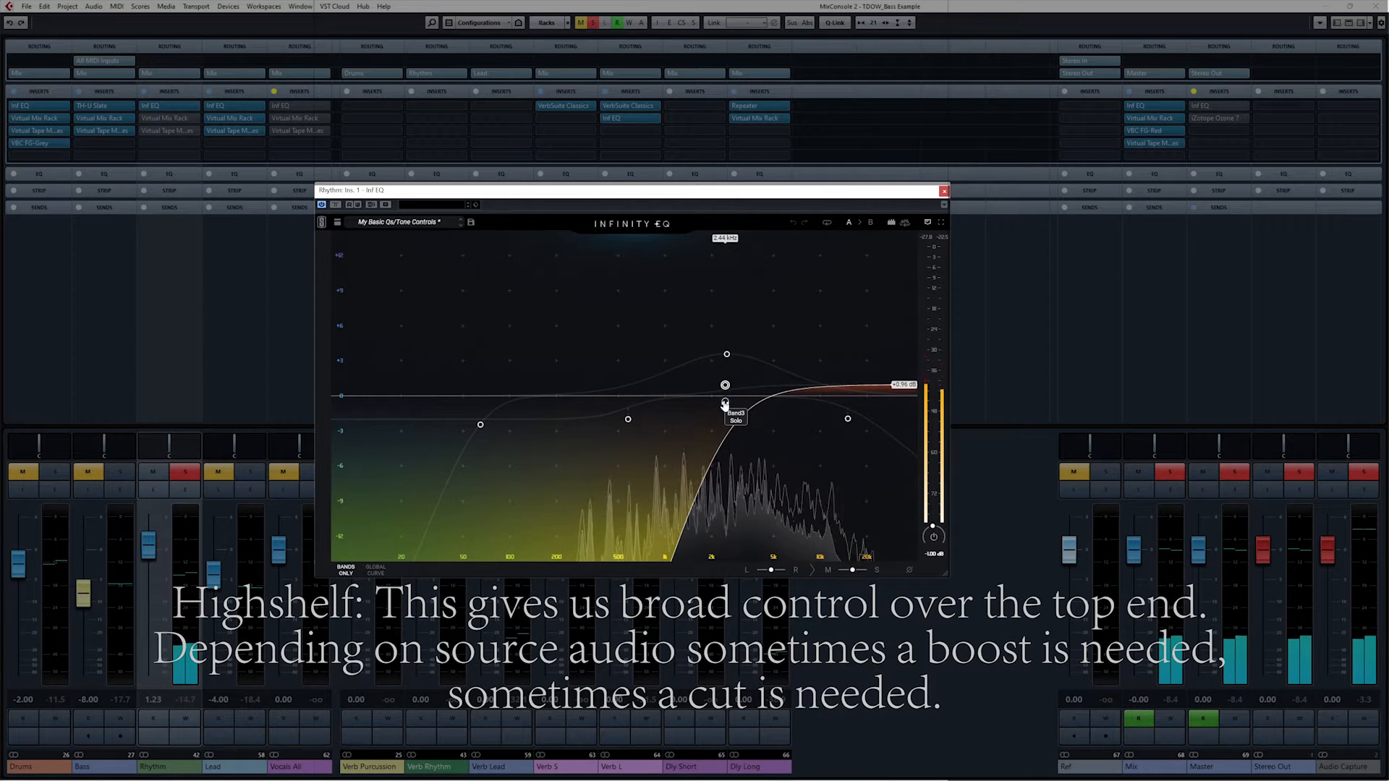
{"action": "left_click", "coordinate": [724, 403]}
Step: Audition the low-pass band at 15 kHz in solo, ending with the solo switched off
{"action": "left_click_drag", "start_coordinate": [725, 385], "coordinate": [848, 419]}
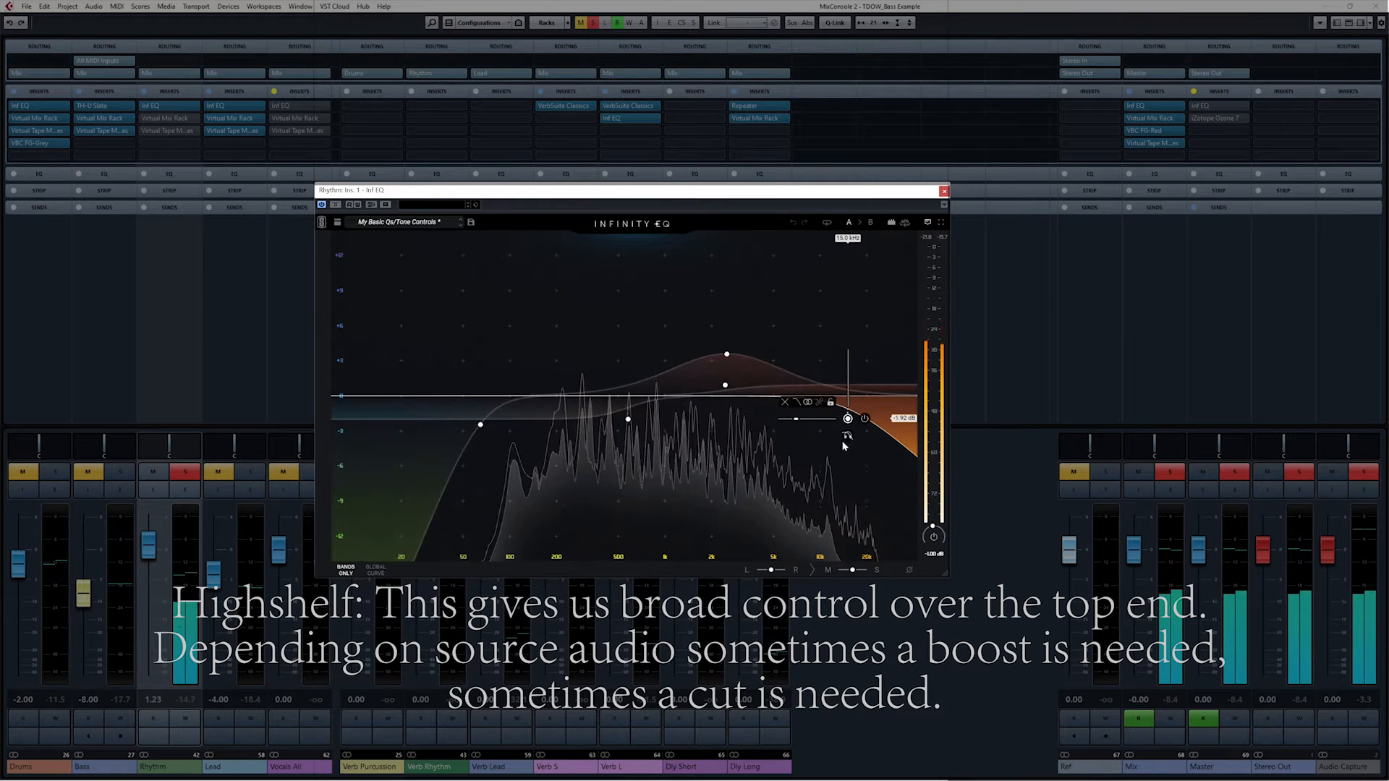
{"action": "left_click", "coordinate": [849, 436]}
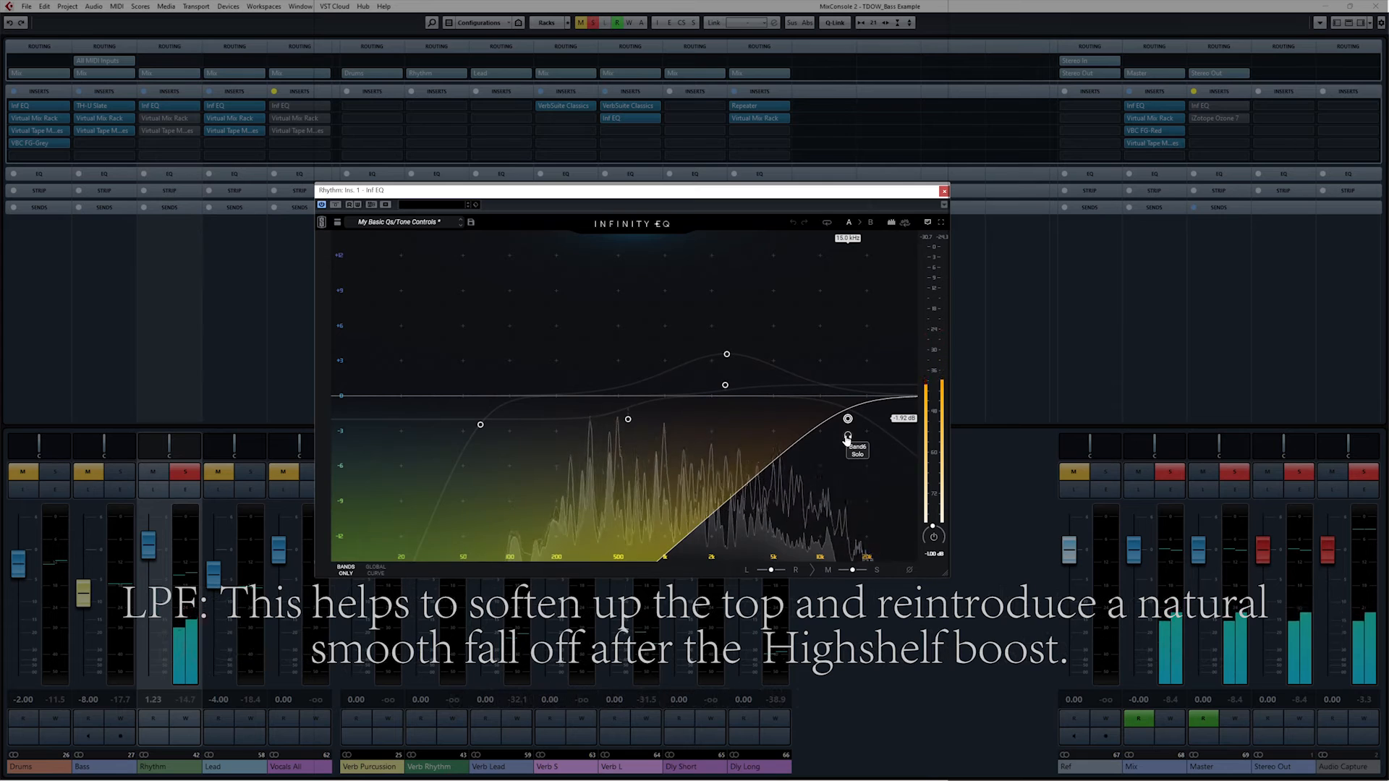
{"action": "left_click", "coordinate": [848, 437]}
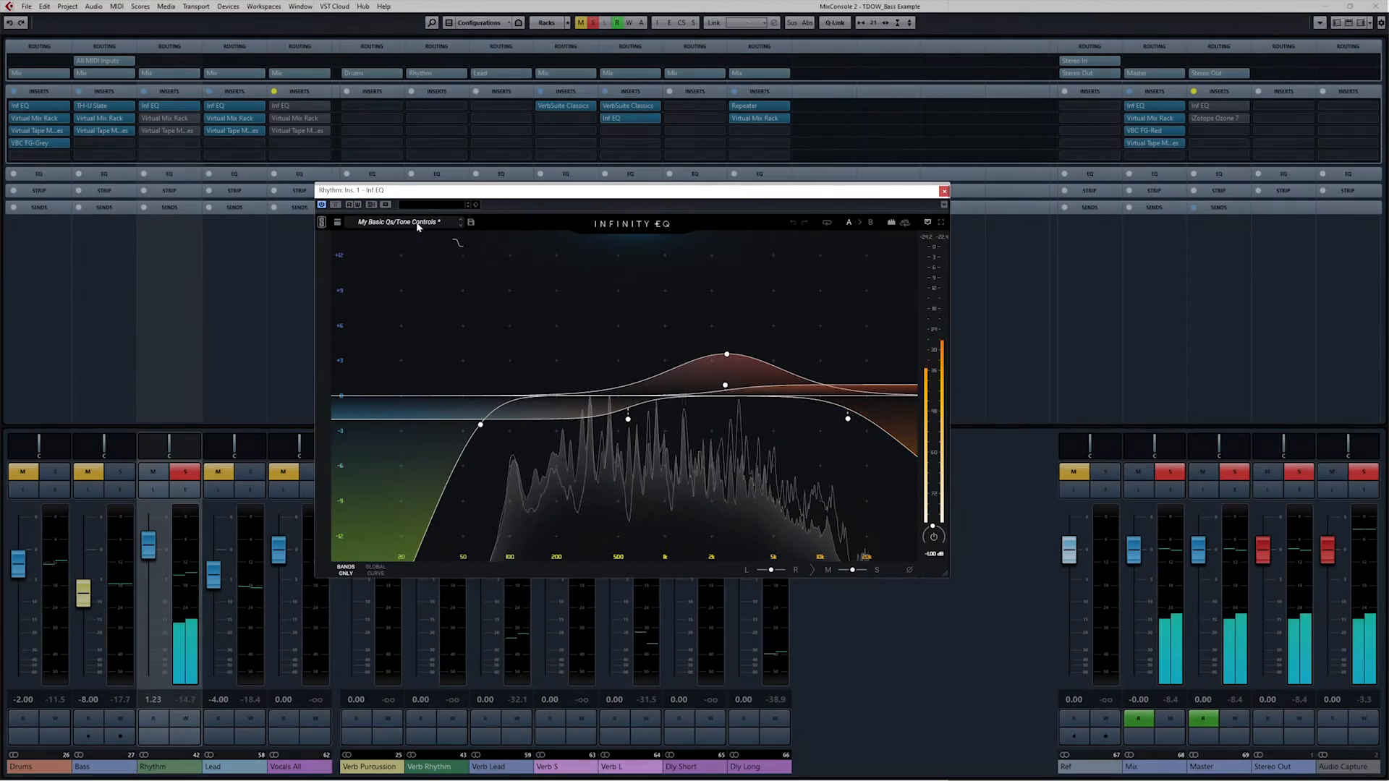
Step: Compare the Rhythm sound with the Inf EQ bypassed and active, leaving the EQ active
{"action": "left_click_drag", "start_coordinate": [381, 195], "coordinate": [385, 189]}
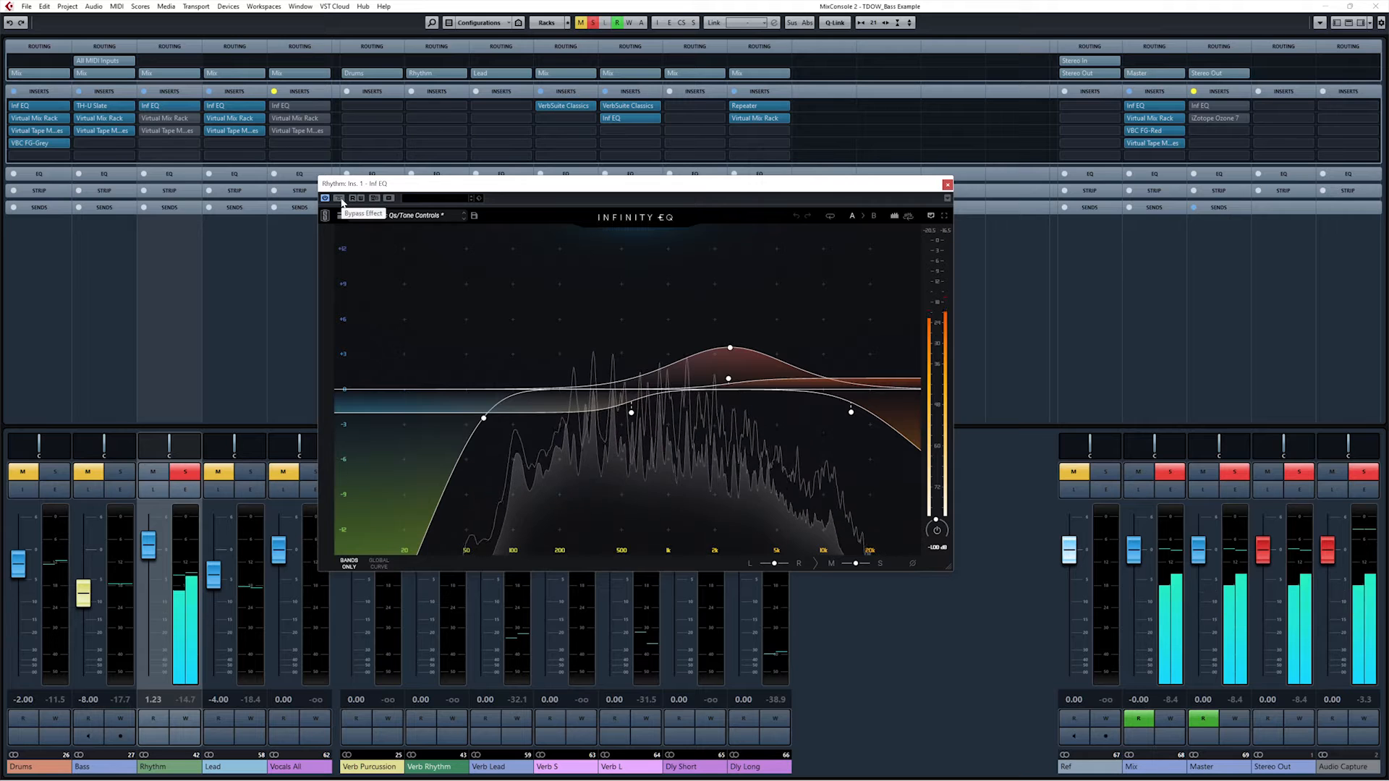
{"action": "left_click", "coordinate": [338, 197]}
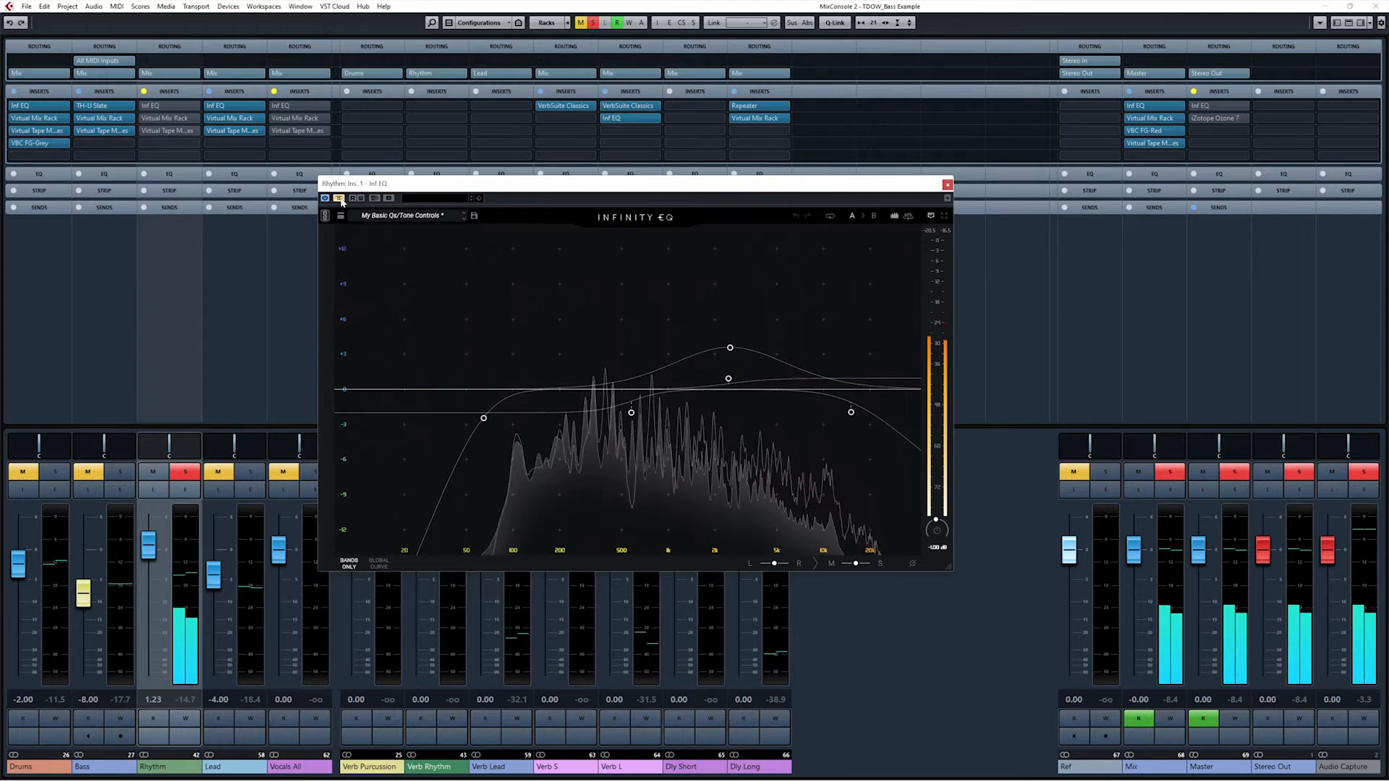
{"action": "left_click", "coordinate": [339, 197]}
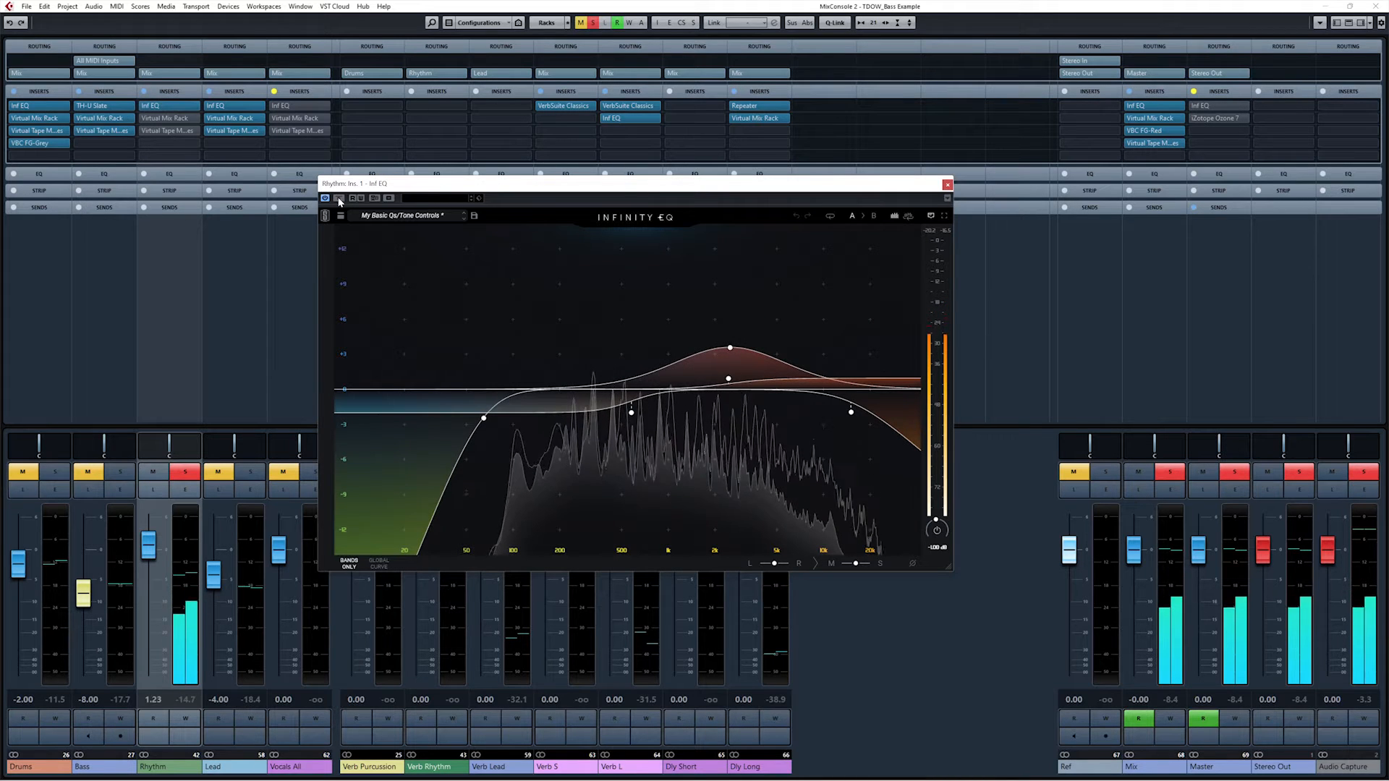
Step: Close the Rhythm EQ and switch on the Virtual Mixbuss module in Virtual Mix Rack, comparing it on and off
{"action": "left_click_drag", "start_coordinate": [907, 185], "coordinate": [897, 192]}
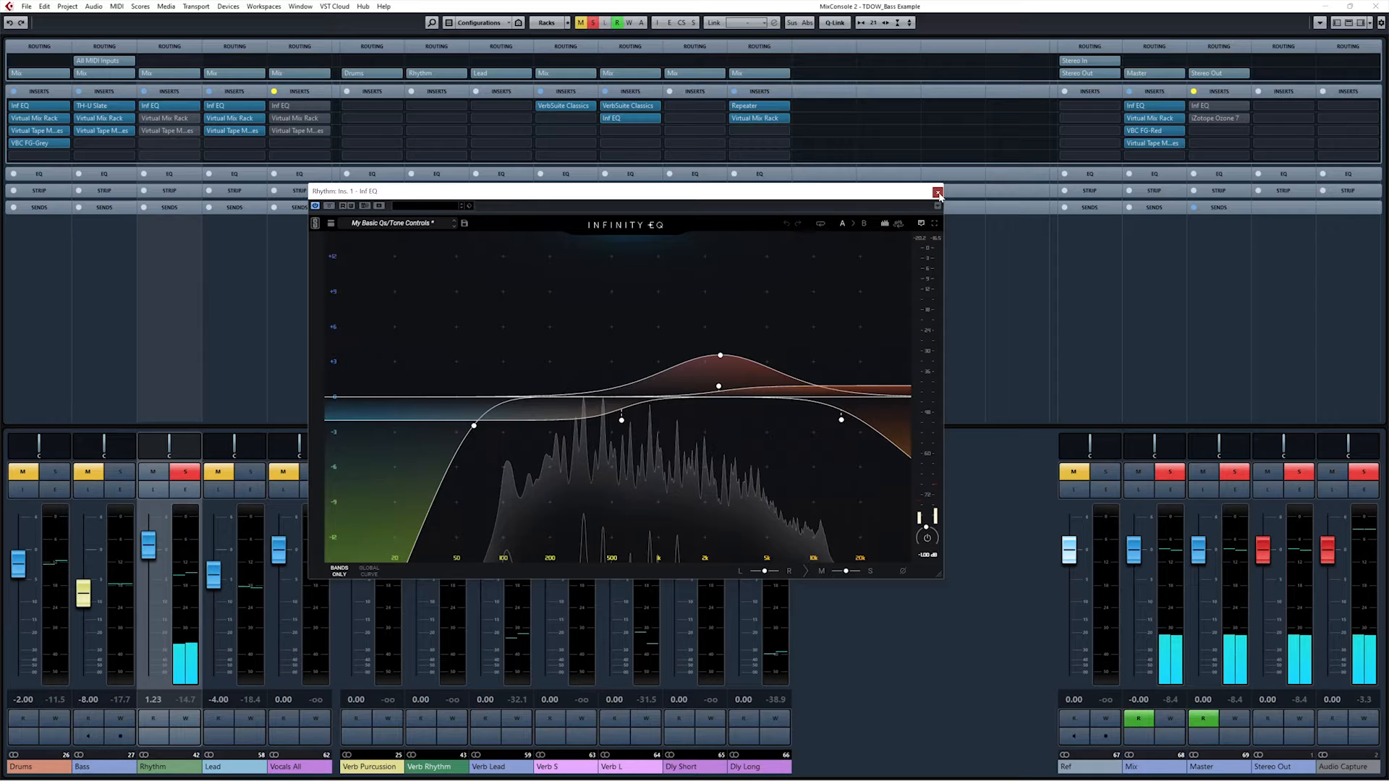
{"action": "left_click", "coordinate": [938, 192]}
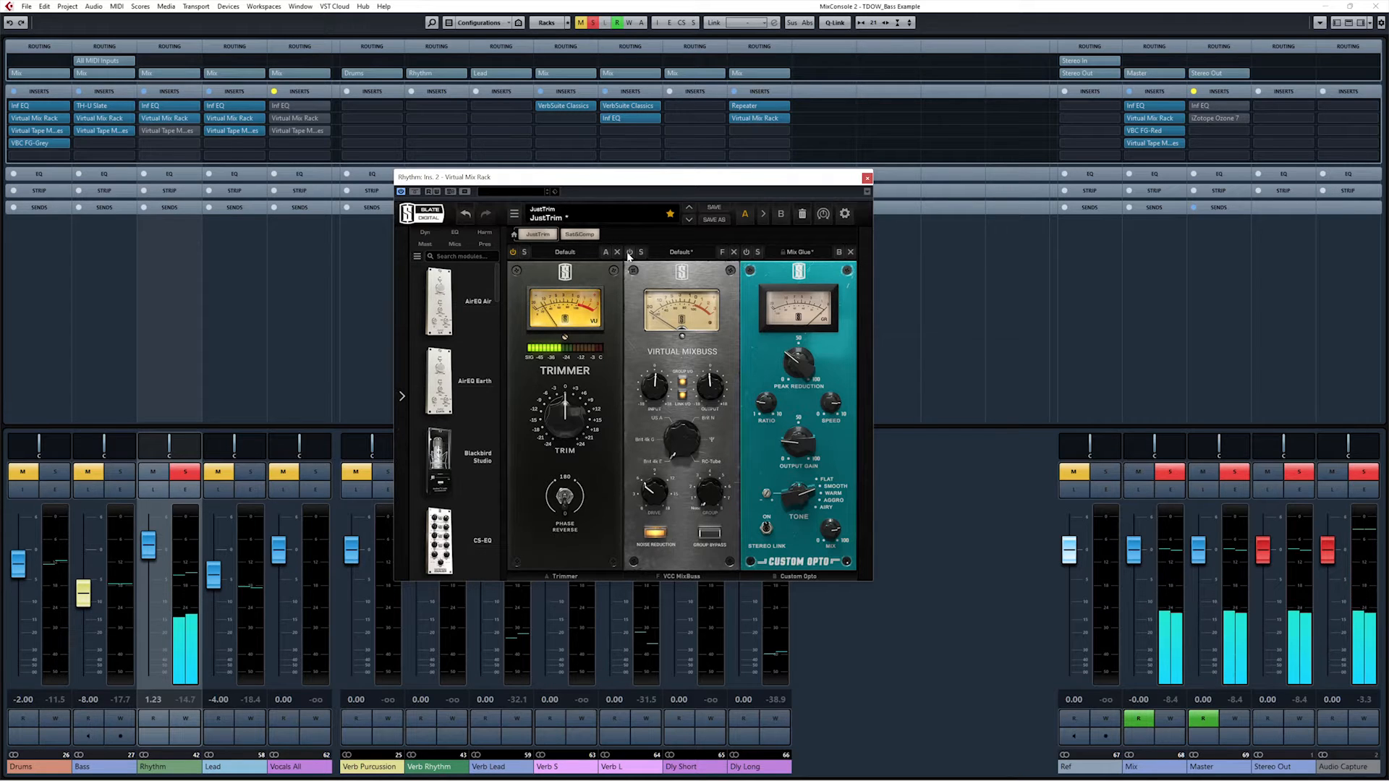
{"action": "left_click", "coordinate": [630, 252]}
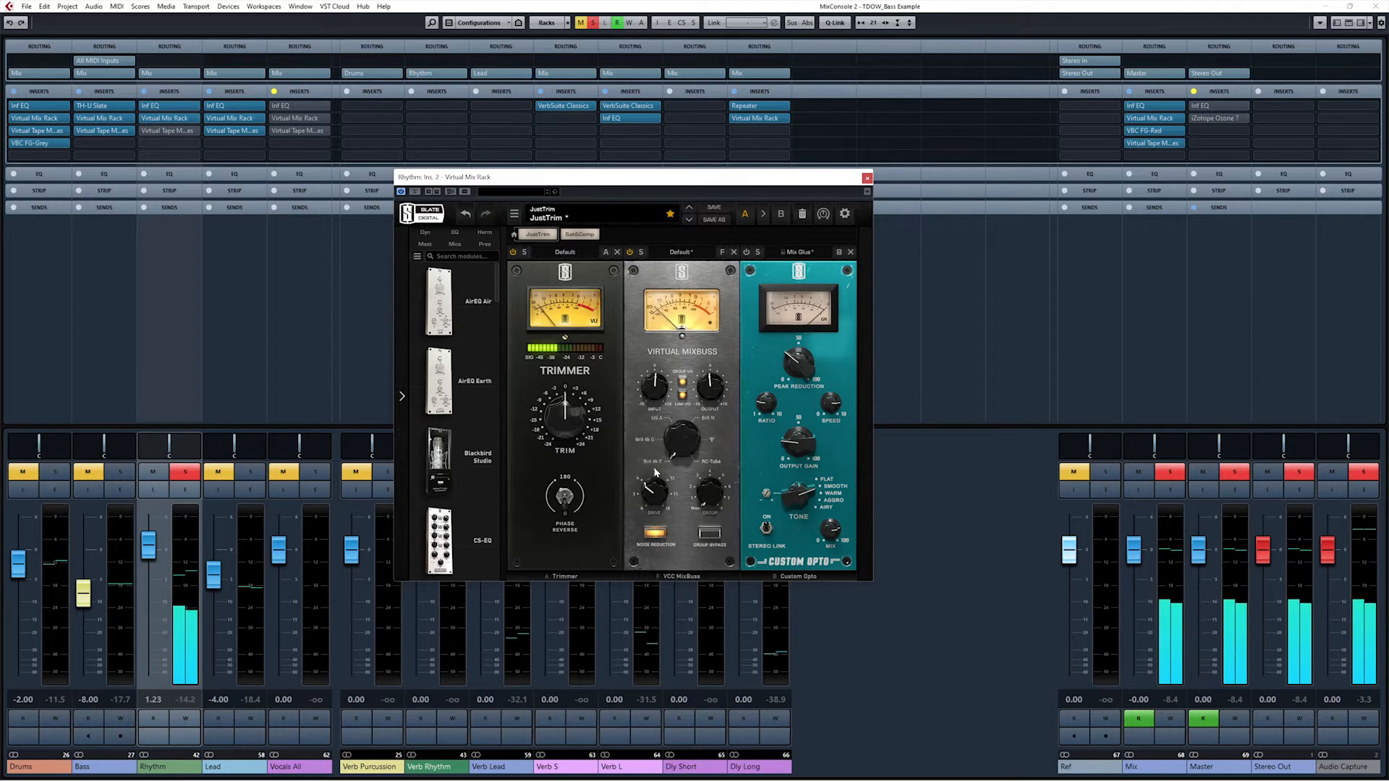
{"action": "left_click", "coordinate": [630, 253]}
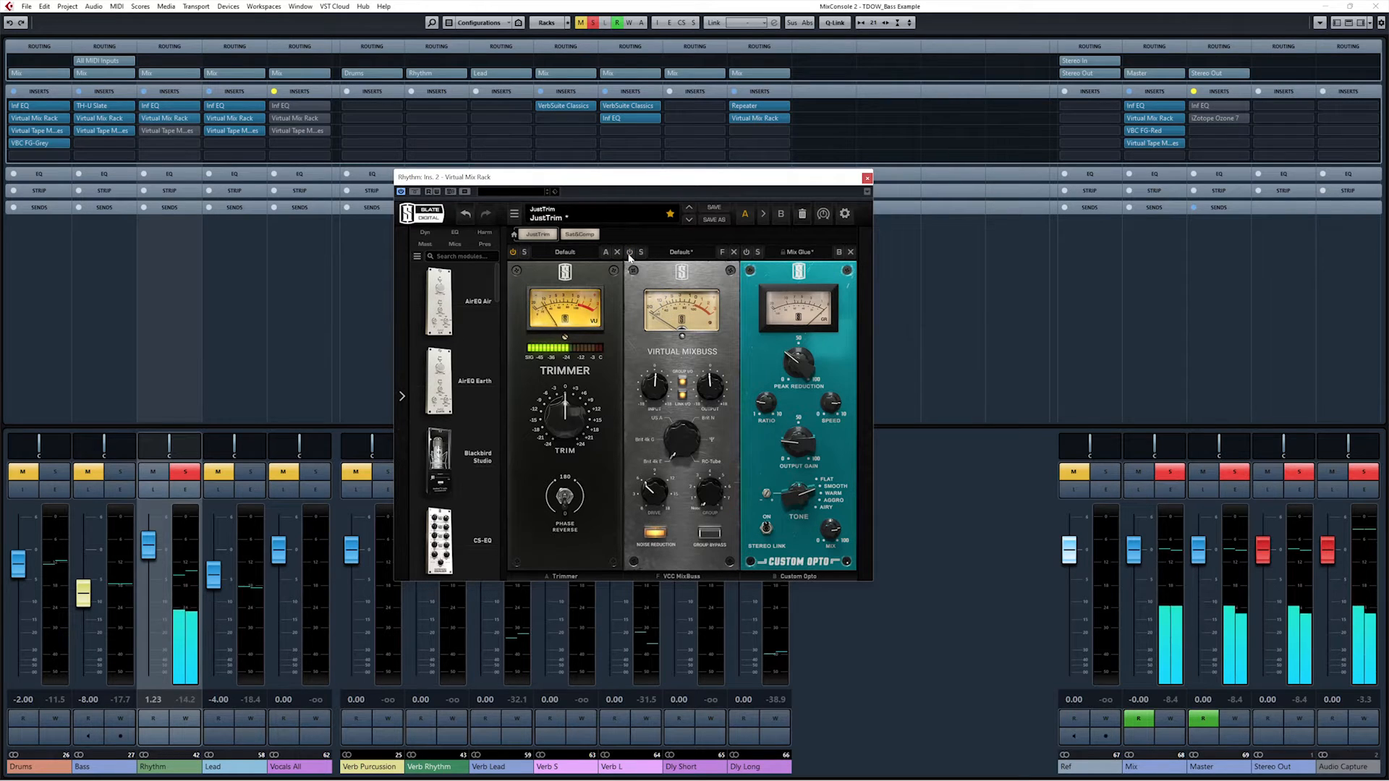
{"action": "left_click", "coordinate": [630, 253]}
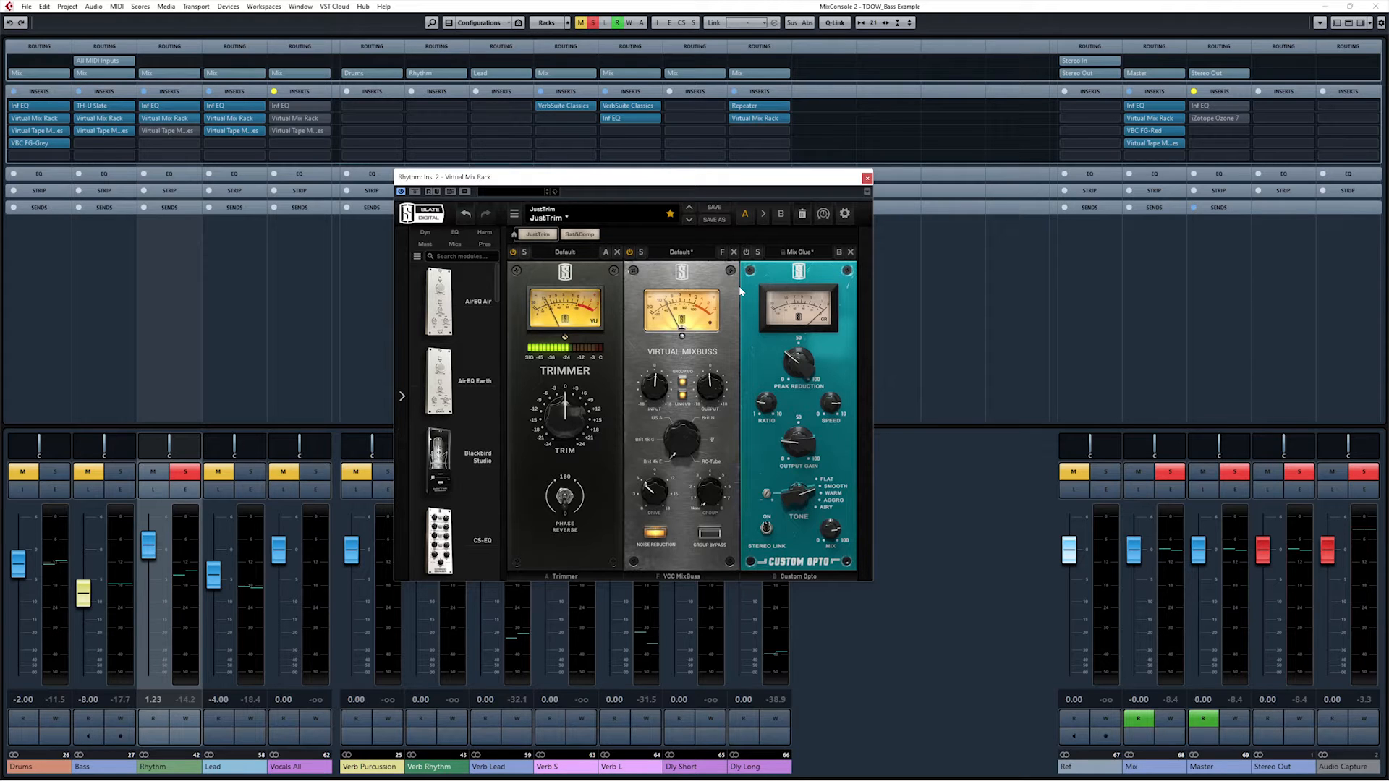
Step: Resume playback and switch on the Custom Opto compressor module, comparing the sound with and without it
{"action": "key", "text": "space"}
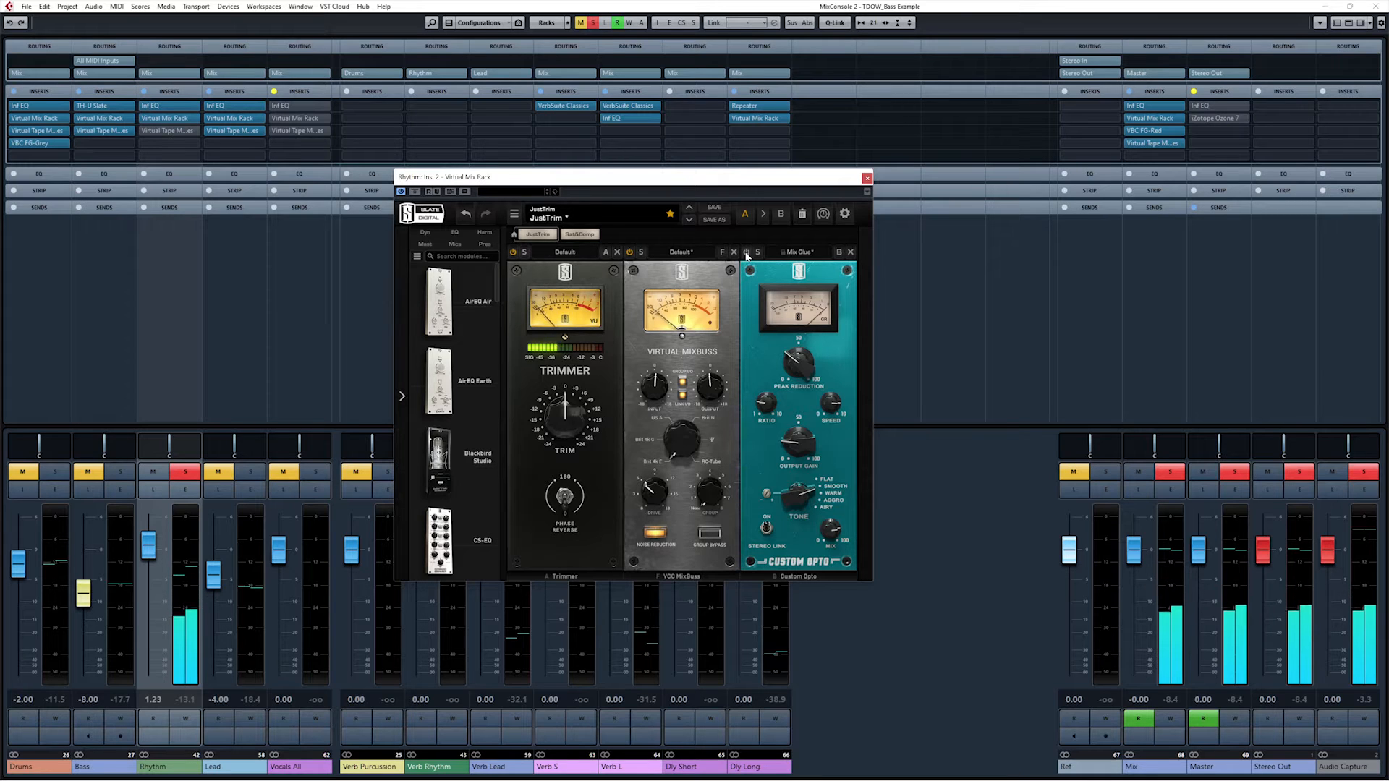
{"action": "left_click", "coordinate": [746, 253]}
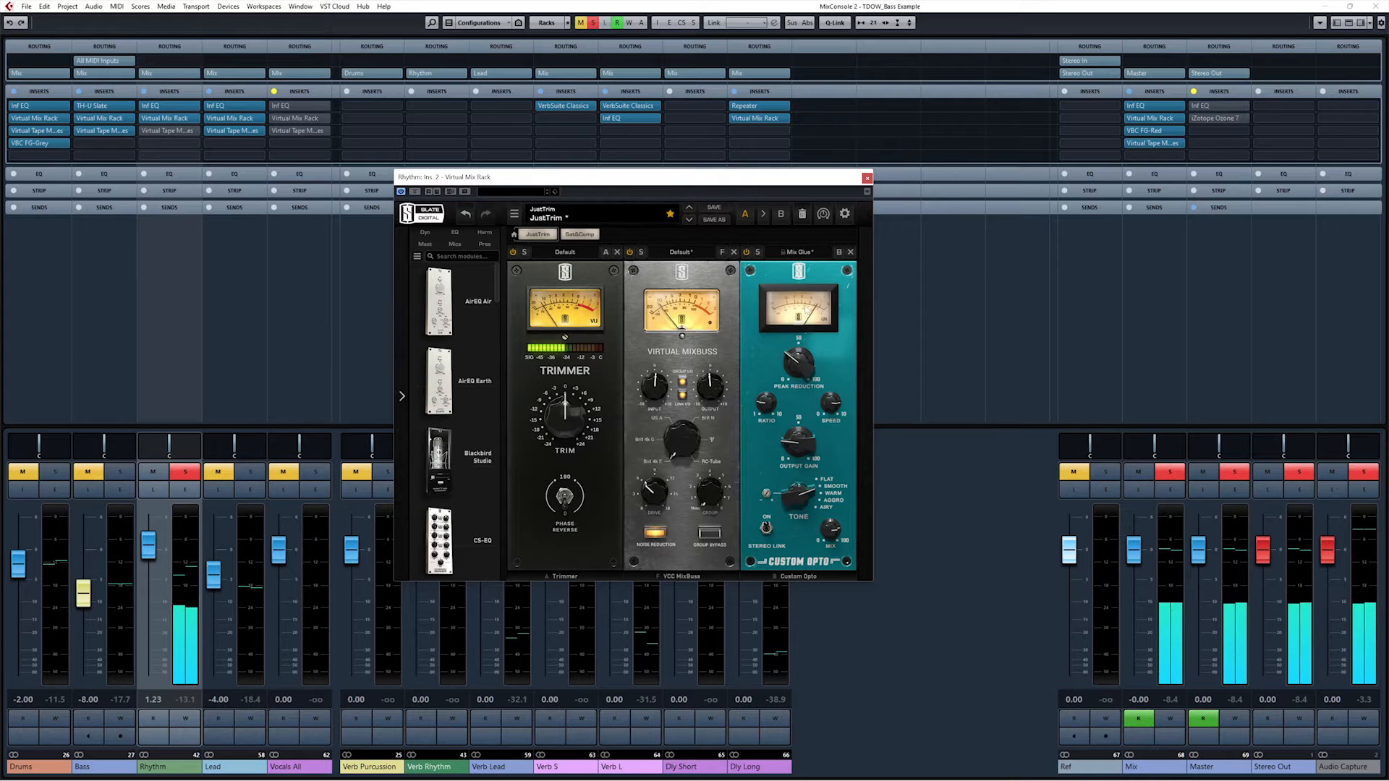
{"action": "left_click", "coordinate": [746, 253]}
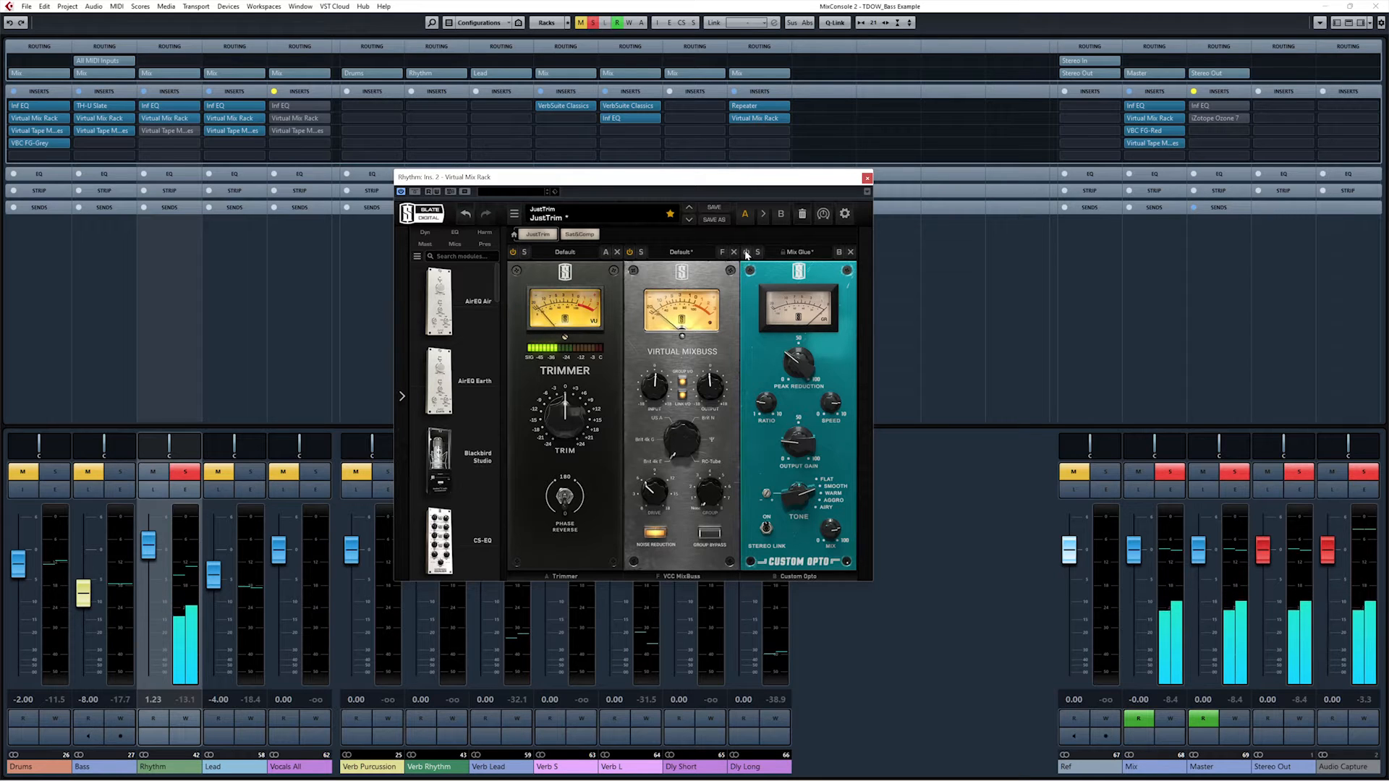
{"action": "left_click", "coordinate": [746, 253]}
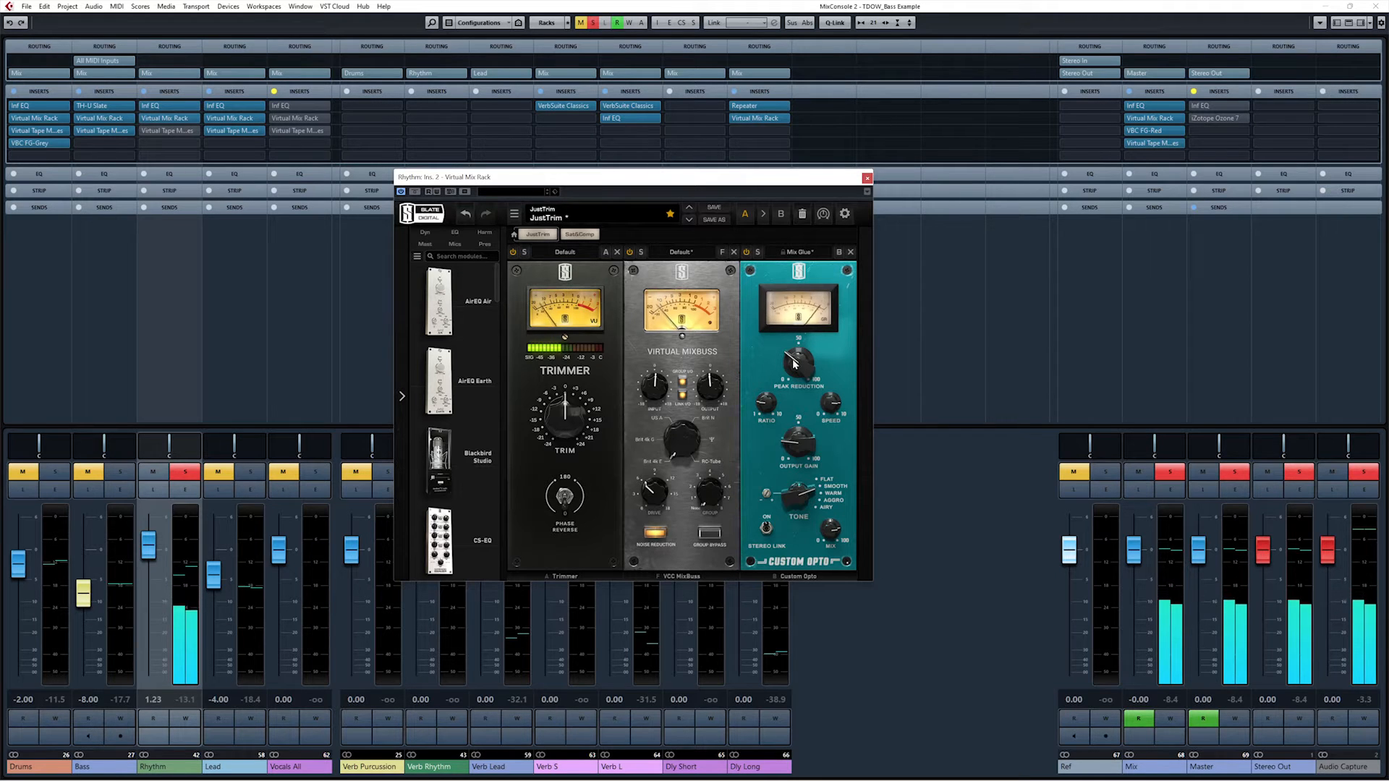
Step: Review the Custom Opto's ratio, speed, output gain, tone, mix and peak reduction settings and its preset list, keeping Mix Glue
{"action": "mouse_move", "coordinate": [773, 405]}
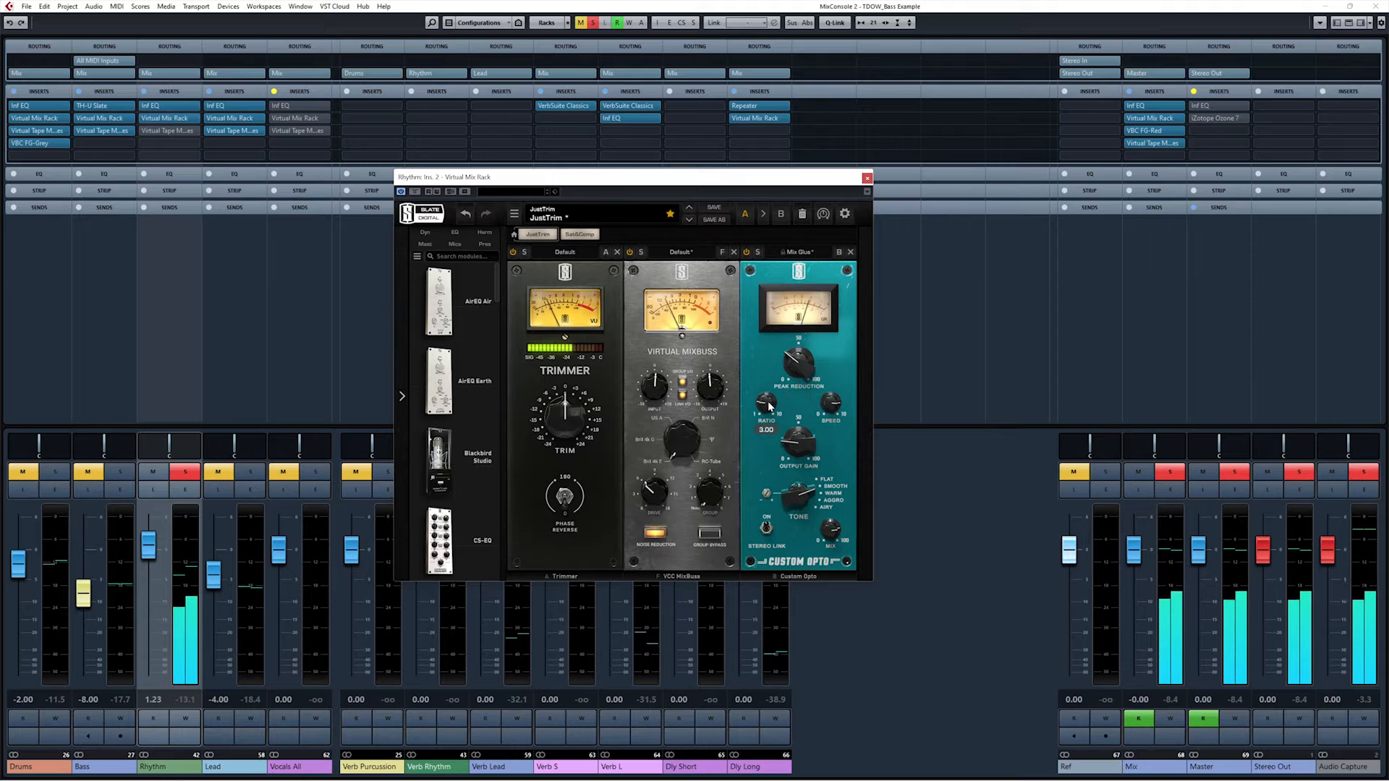
{"action": "mouse_move", "coordinate": [830, 405]}
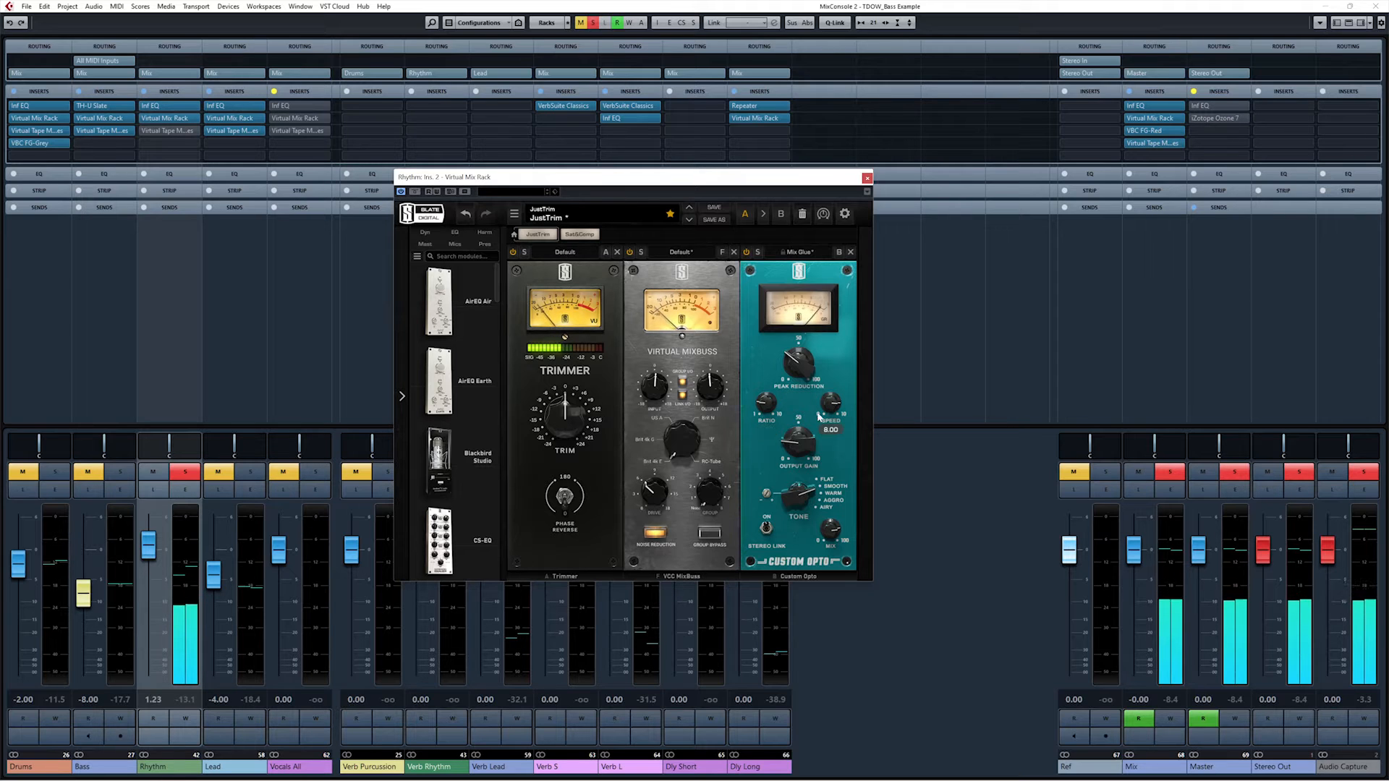
{"action": "mouse_move", "coordinate": [799, 441]}
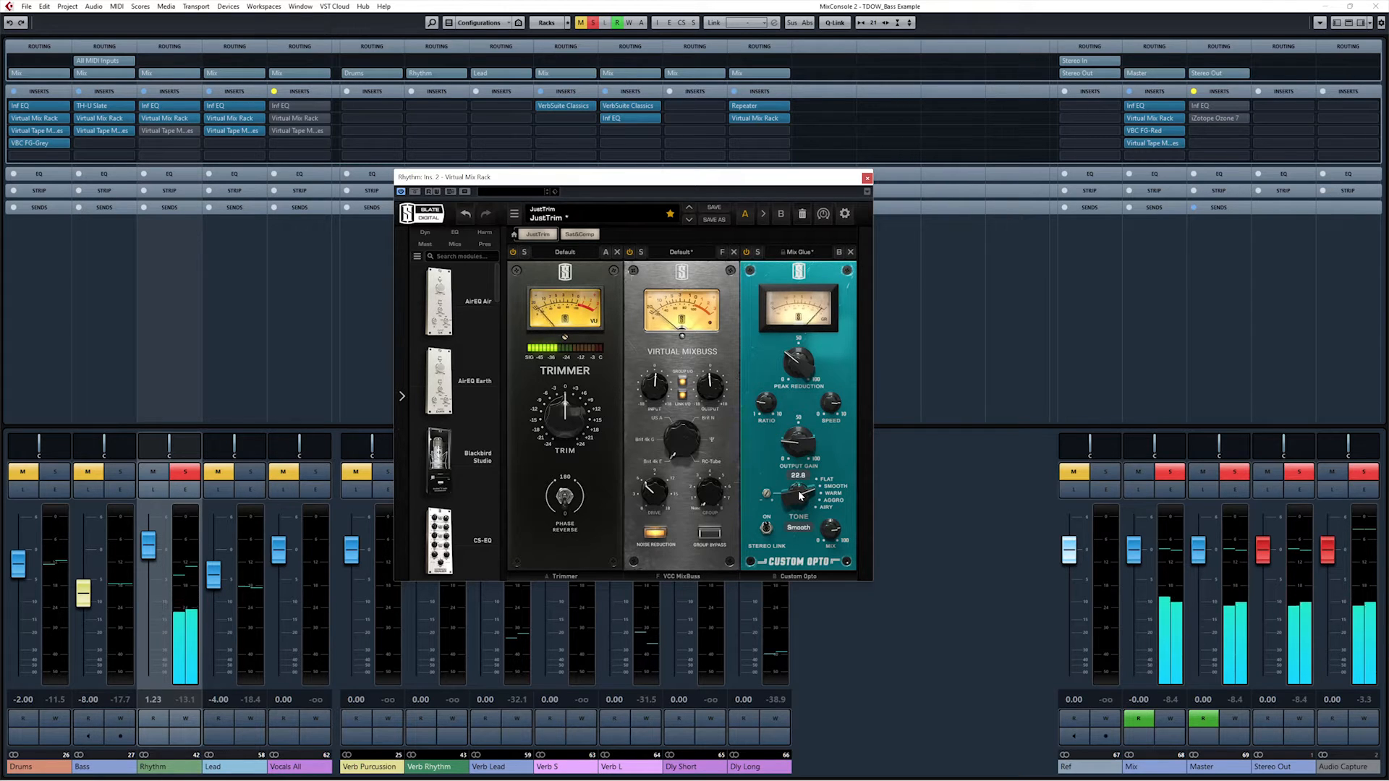
{"action": "mouse_move", "coordinate": [845, 532]}
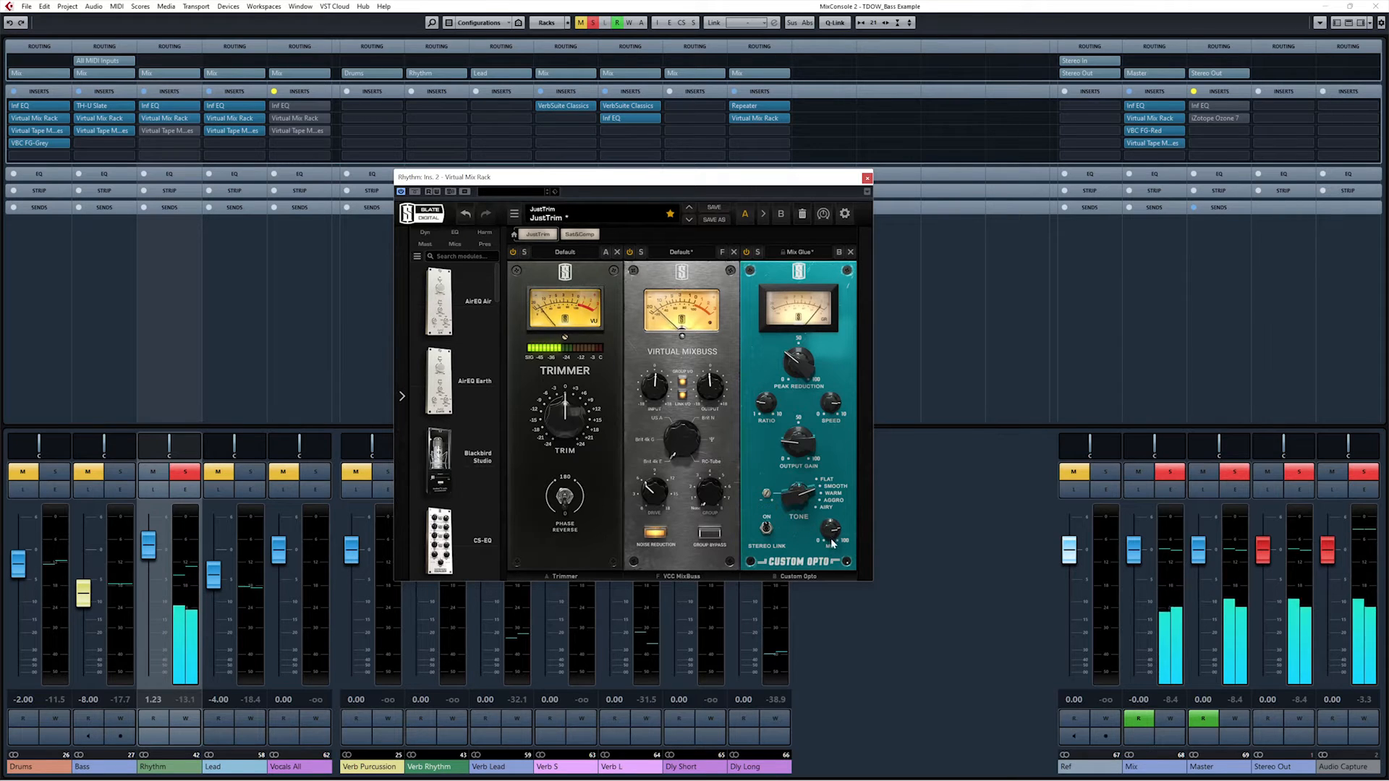
{"action": "left_click_drag", "start_coordinate": [845, 532], "coordinate": [834, 541]}
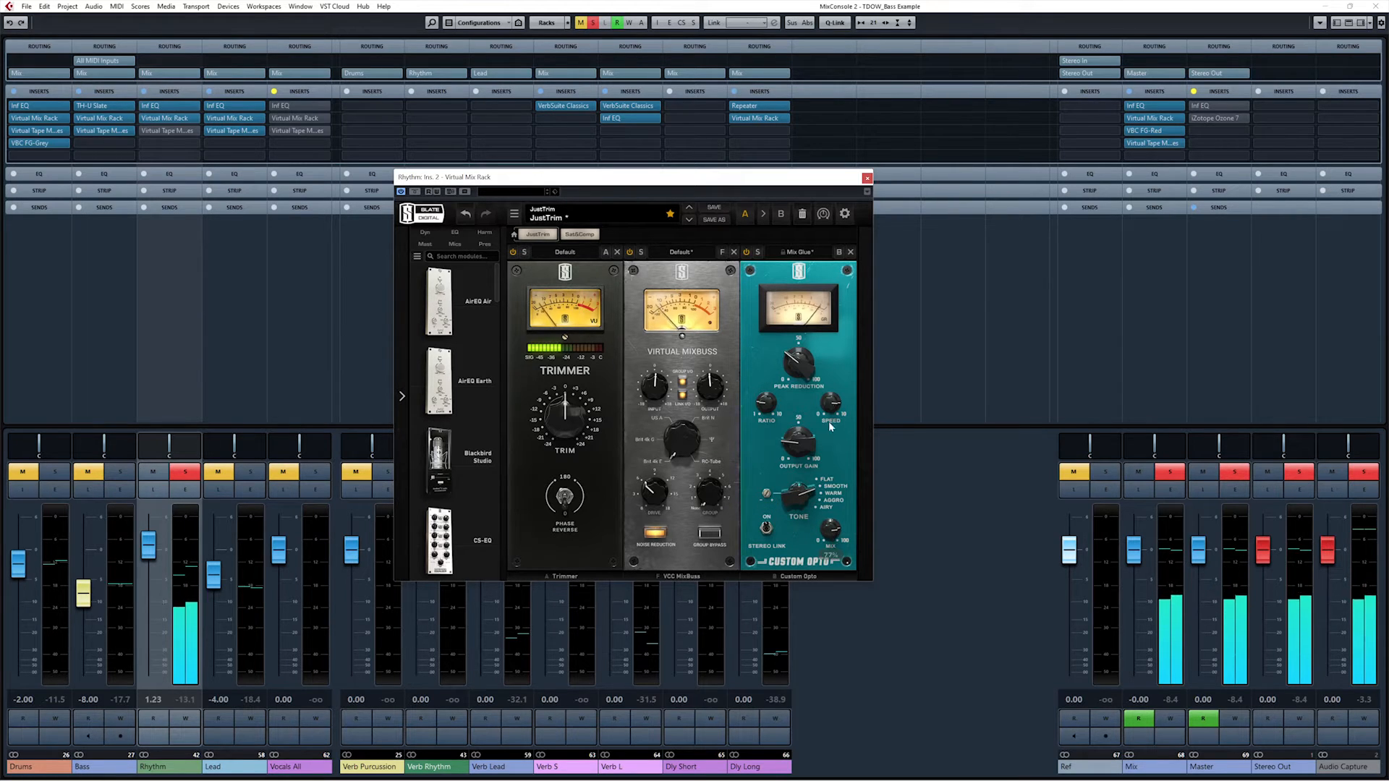
{"action": "left_click", "coordinate": [805, 254]}
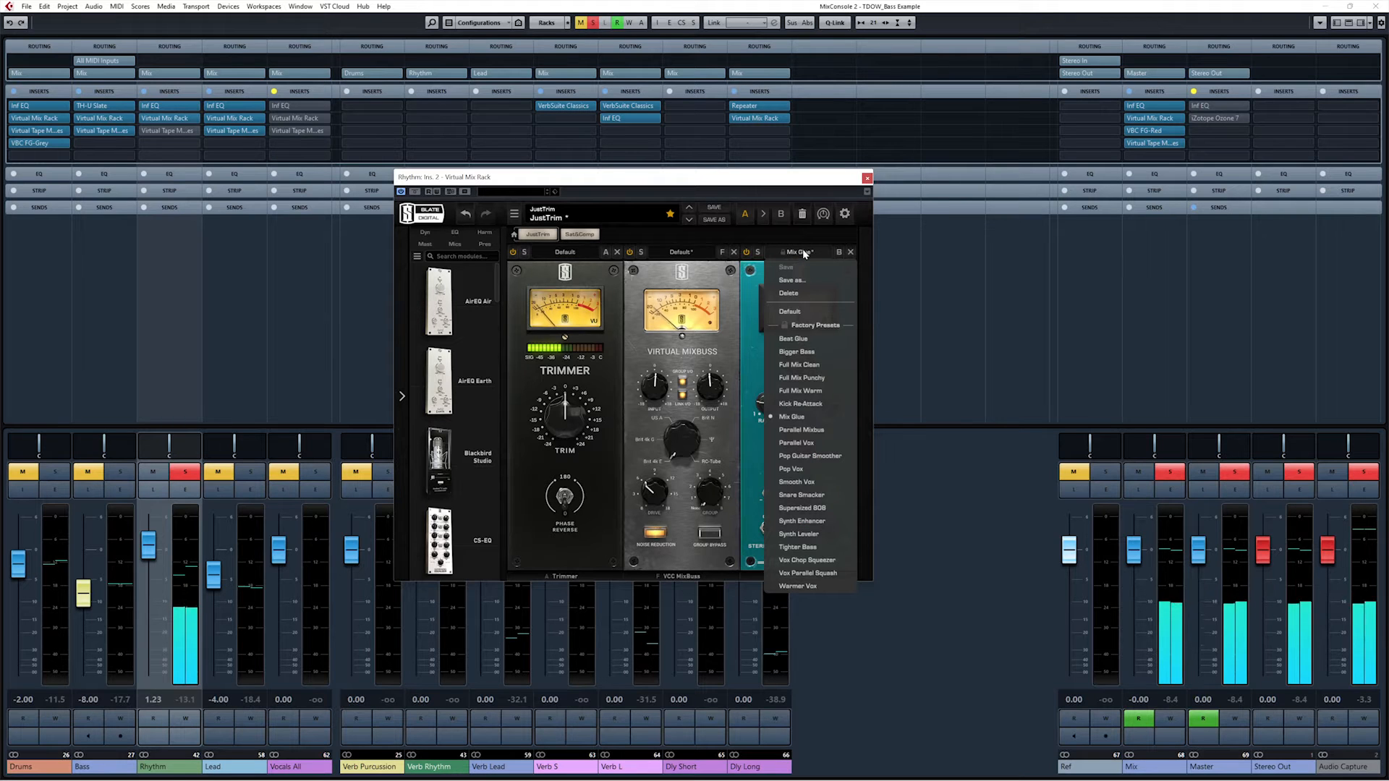
{"action": "left_click", "coordinate": [799, 254]}
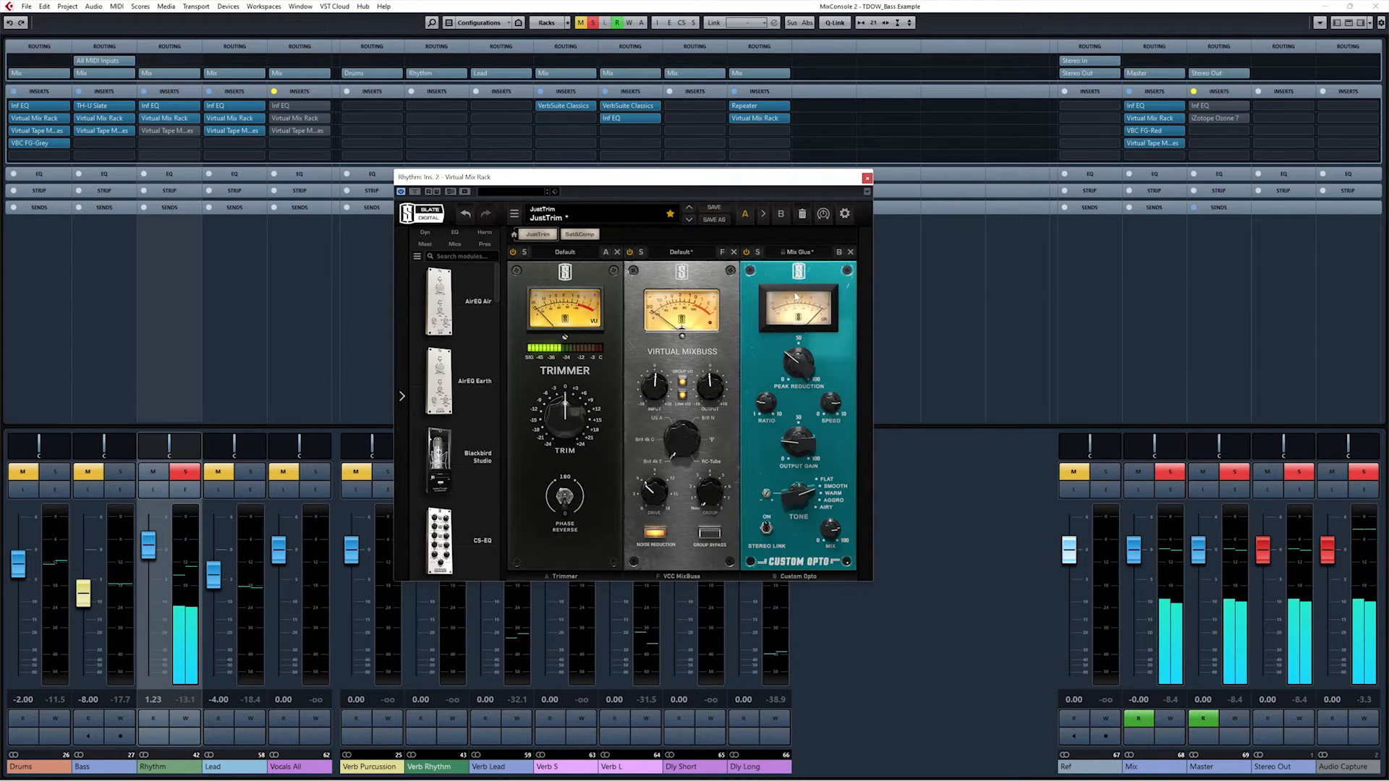
{"action": "mouse_move", "coordinate": [791, 368]}
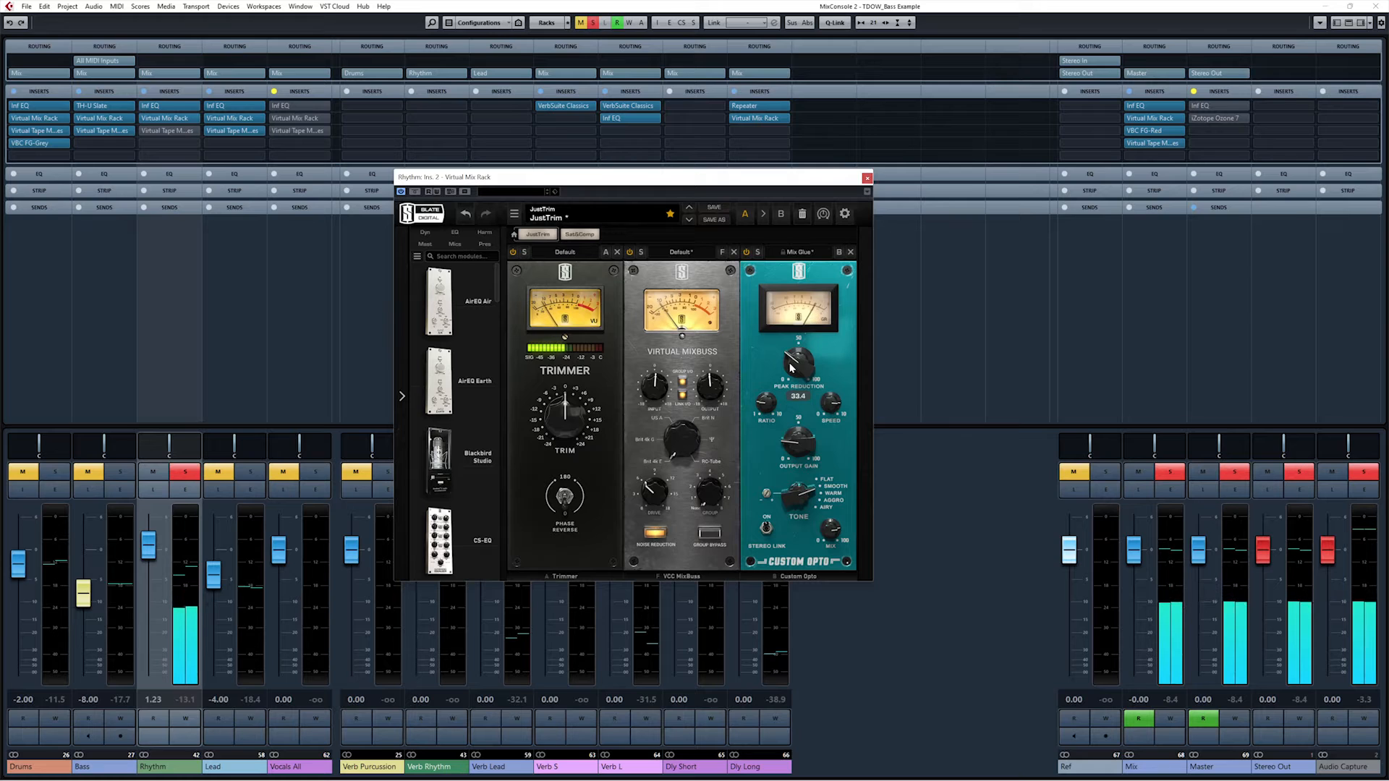
Step: Close the Rhythm Virtual Mix Rack, show the Rhythm tape machine's settings and place the Mix channel's Virtual Tape Machines beside it
{"action": "left_click", "coordinate": [868, 178]}
{"action": "left_click", "coordinate": [504, 300]}
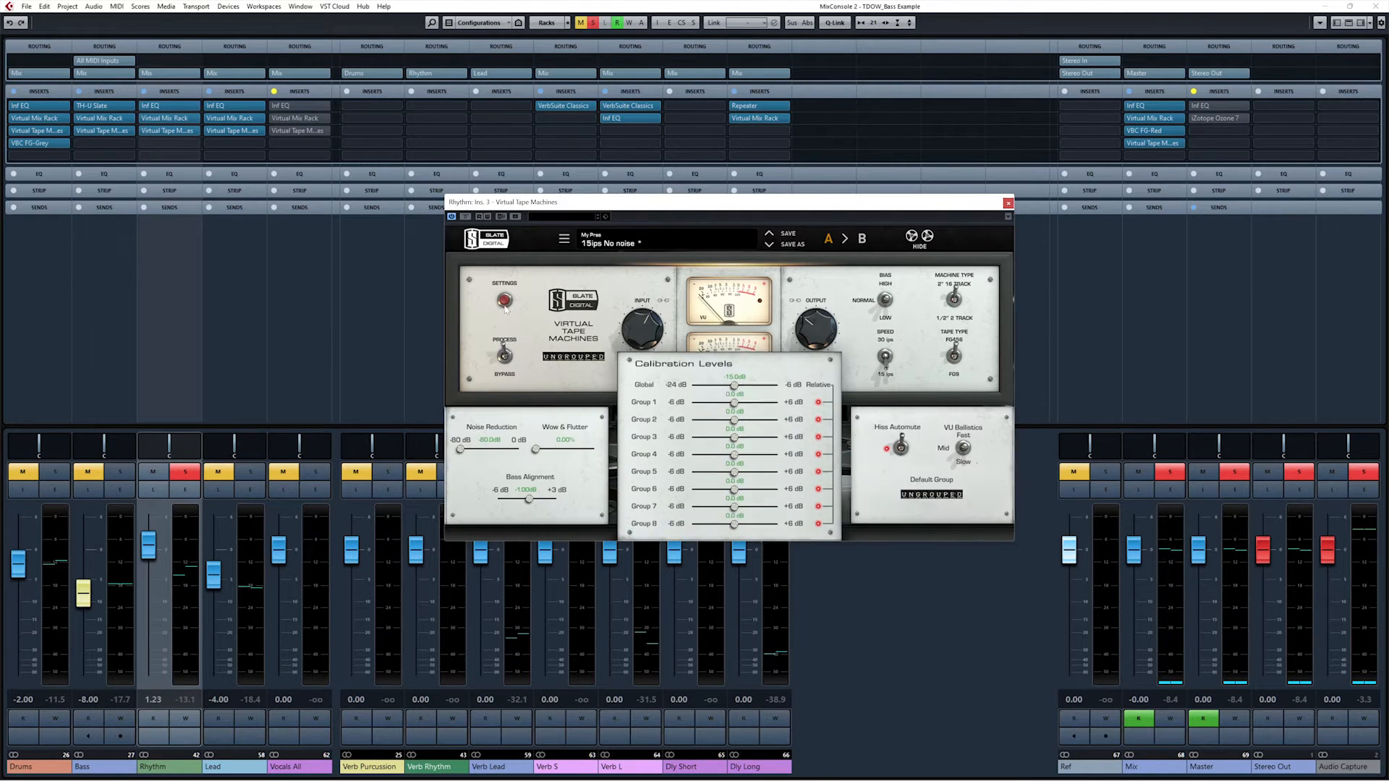
{"action": "left_click", "coordinate": [1150, 142]}
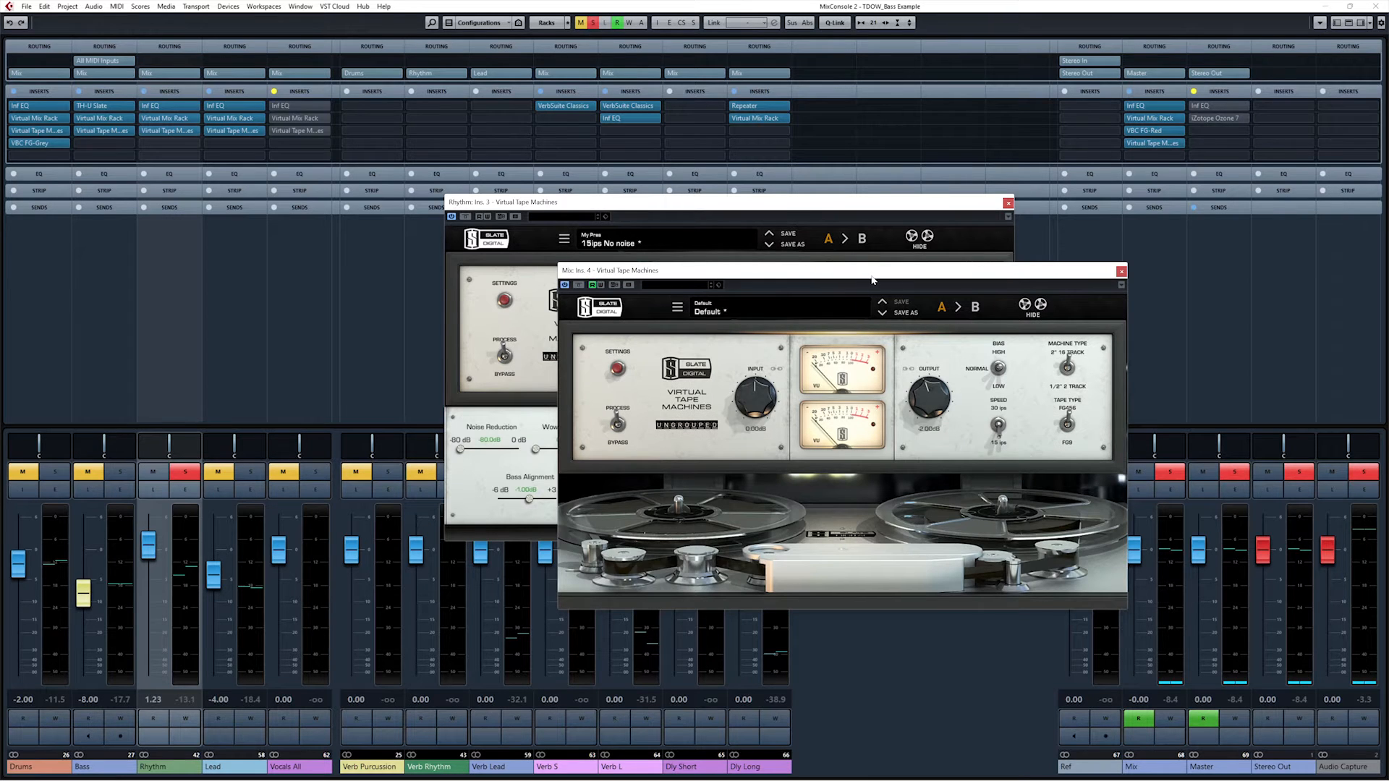
{"action": "left_click_drag", "start_coordinate": [872, 272], "coordinate": [1004, 251]}
{"action": "left_click_drag", "start_coordinate": [885, 208], "coordinate": [570, 233]}
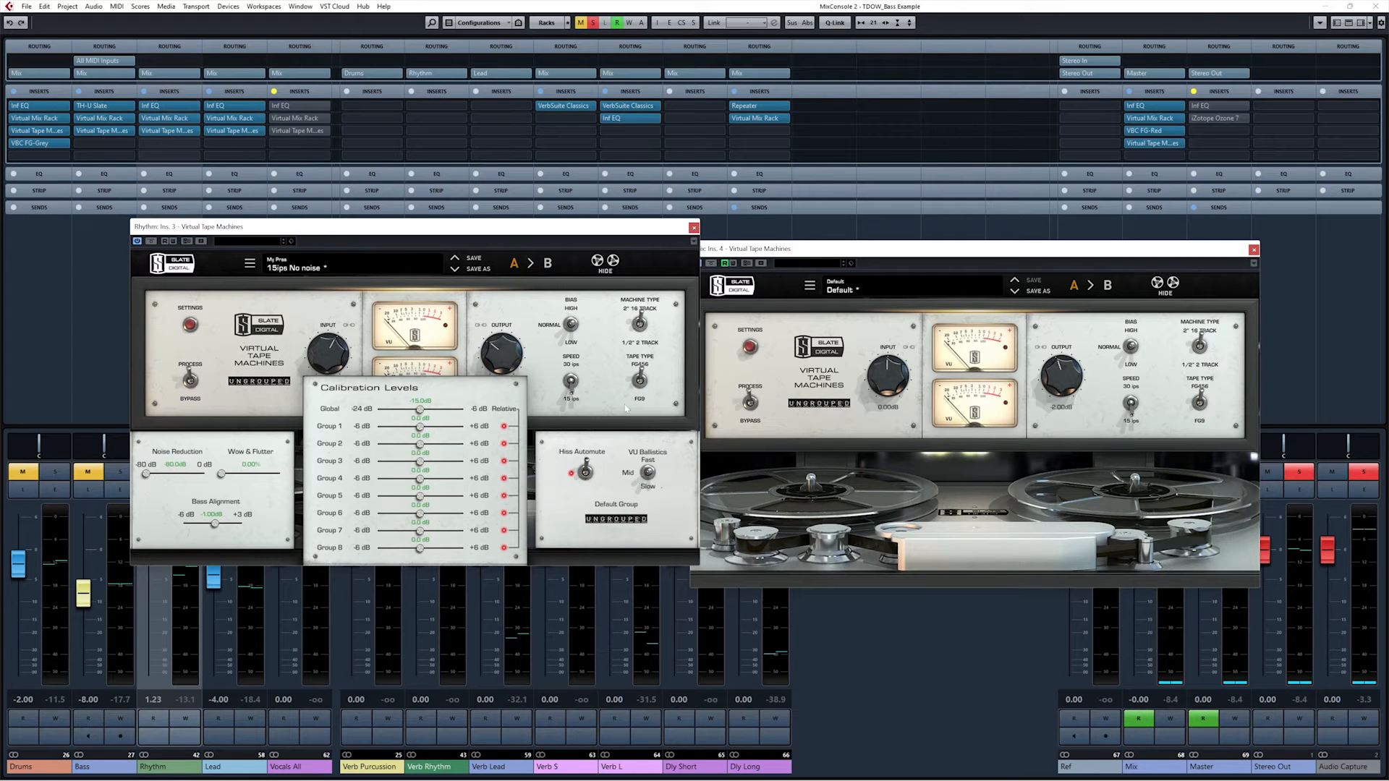
Step: Compare the Mix tape machine's noise reduction, bass alignment and calibration settings with the Rhythm one, and close the Mix tape machine
{"action": "left_click", "coordinate": [740, 355]}
{"action": "left_click", "coordinate": [750, 347]}
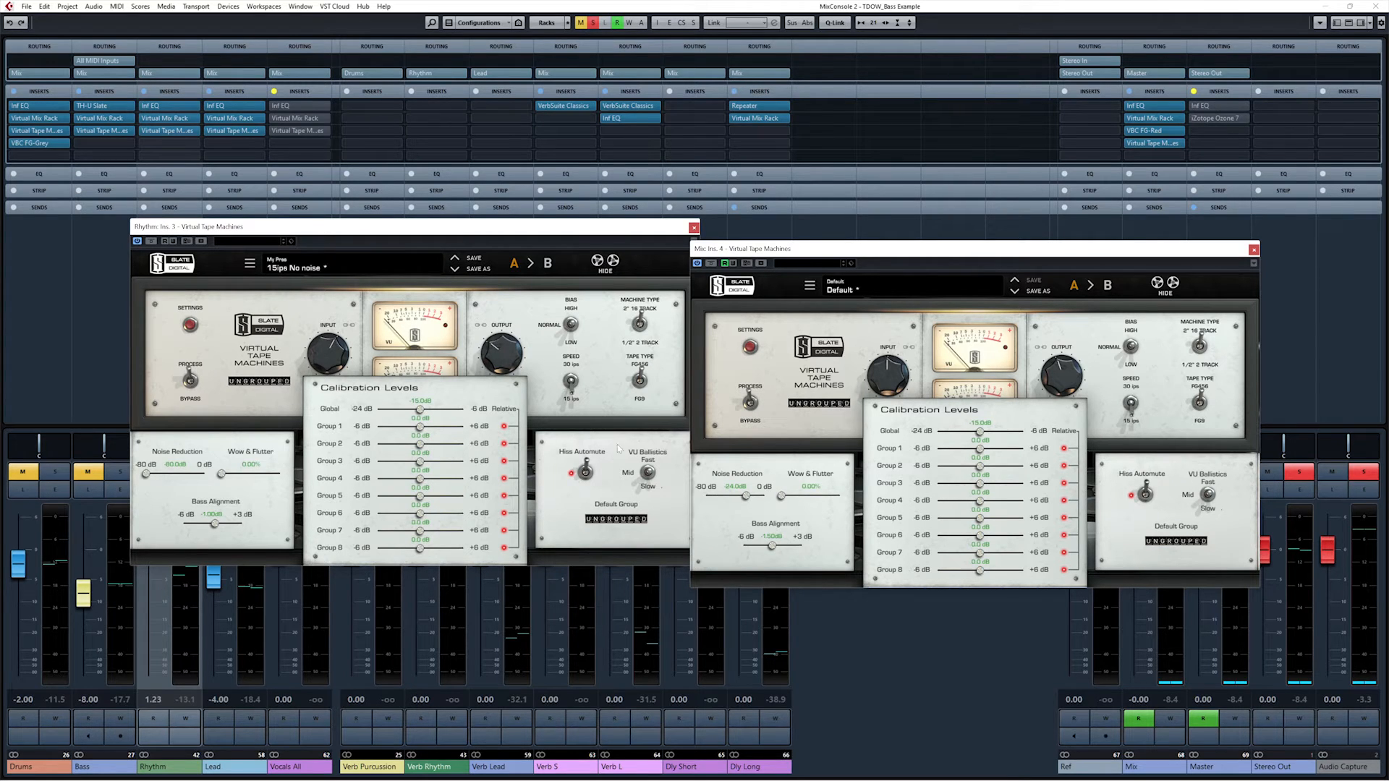
{"action": "left_click", "coordinate": [750, 346]}
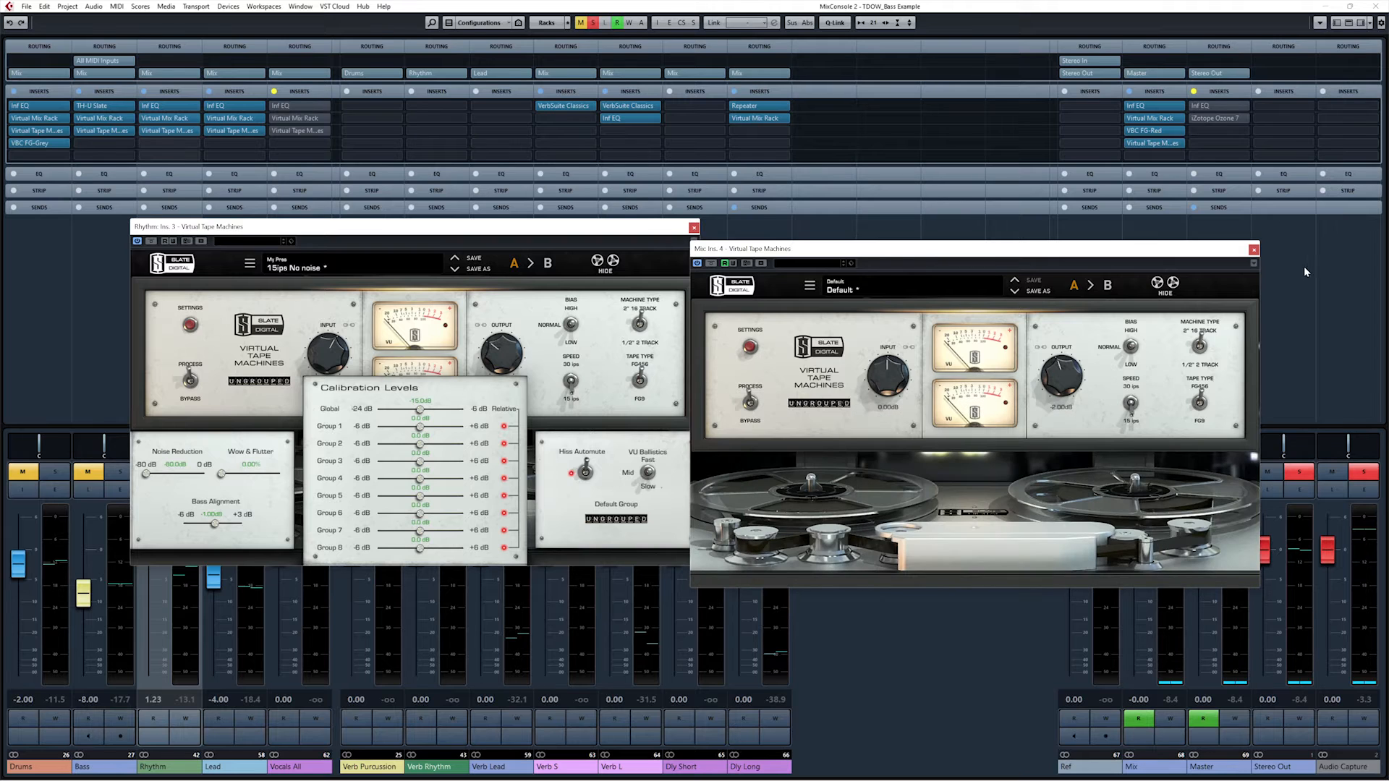
{"action": "left_click", "coordinate": [1254, 250]}
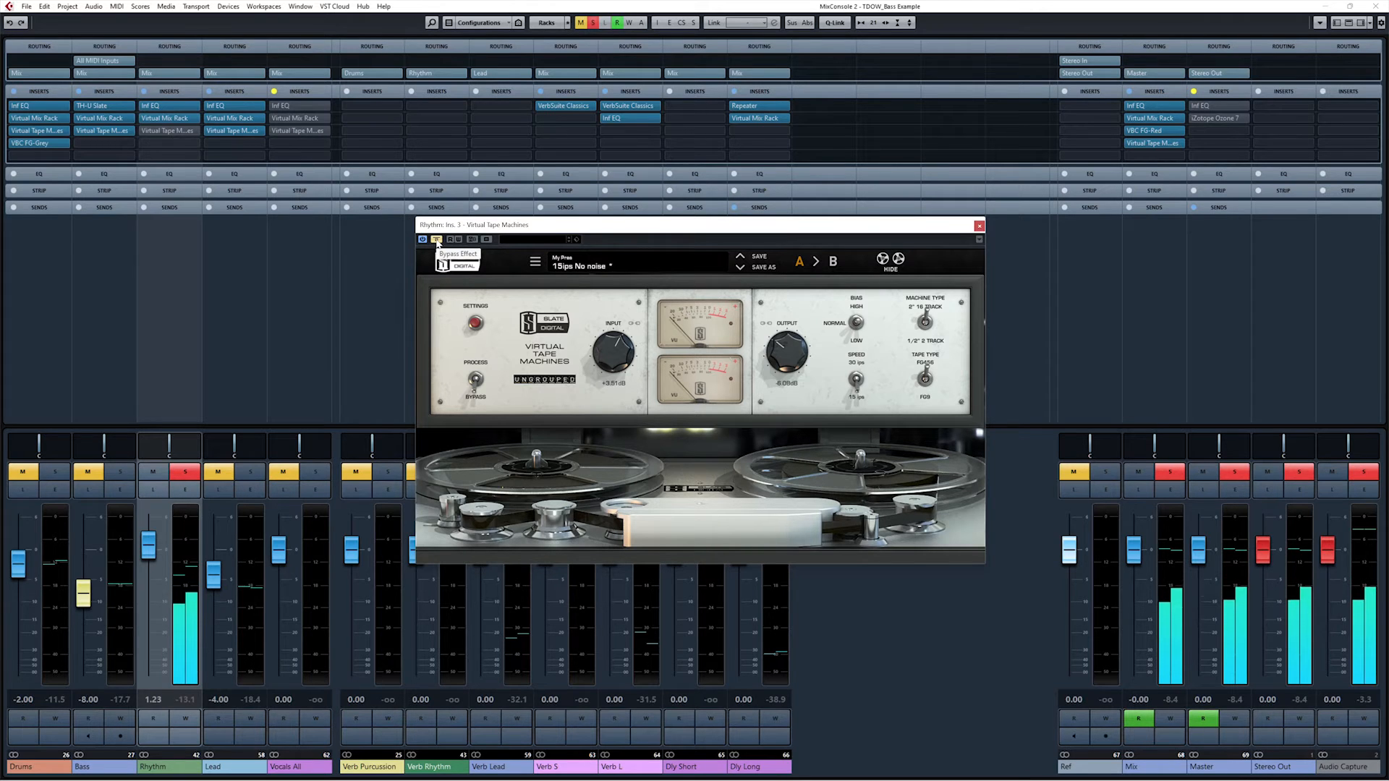
Step: Compare the Rhythm sound with Virtual Tape Machines active and bypassed, leave it active and close its window
{"action": "left_click", "coordinate": [436, 240]}
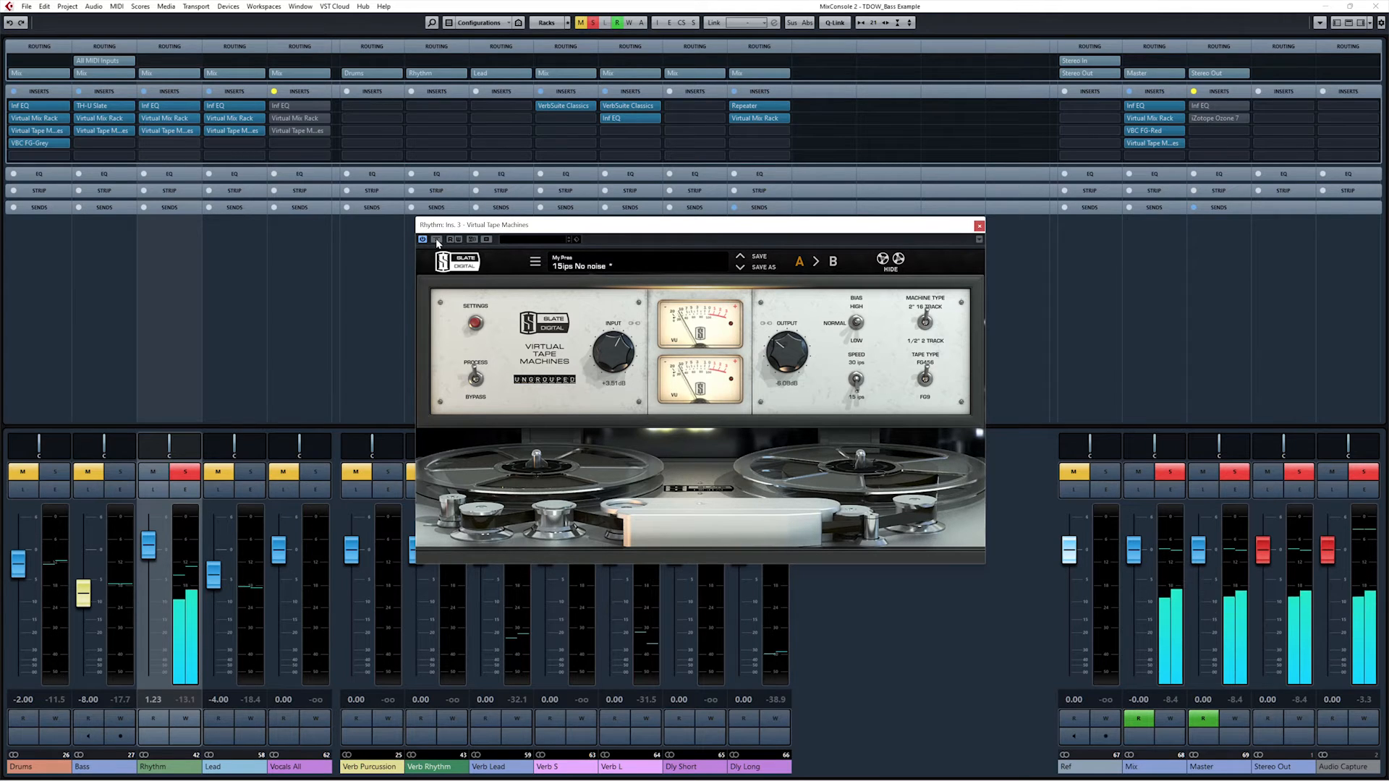
{"action": "left_click", "coordinate": [436, 239]}
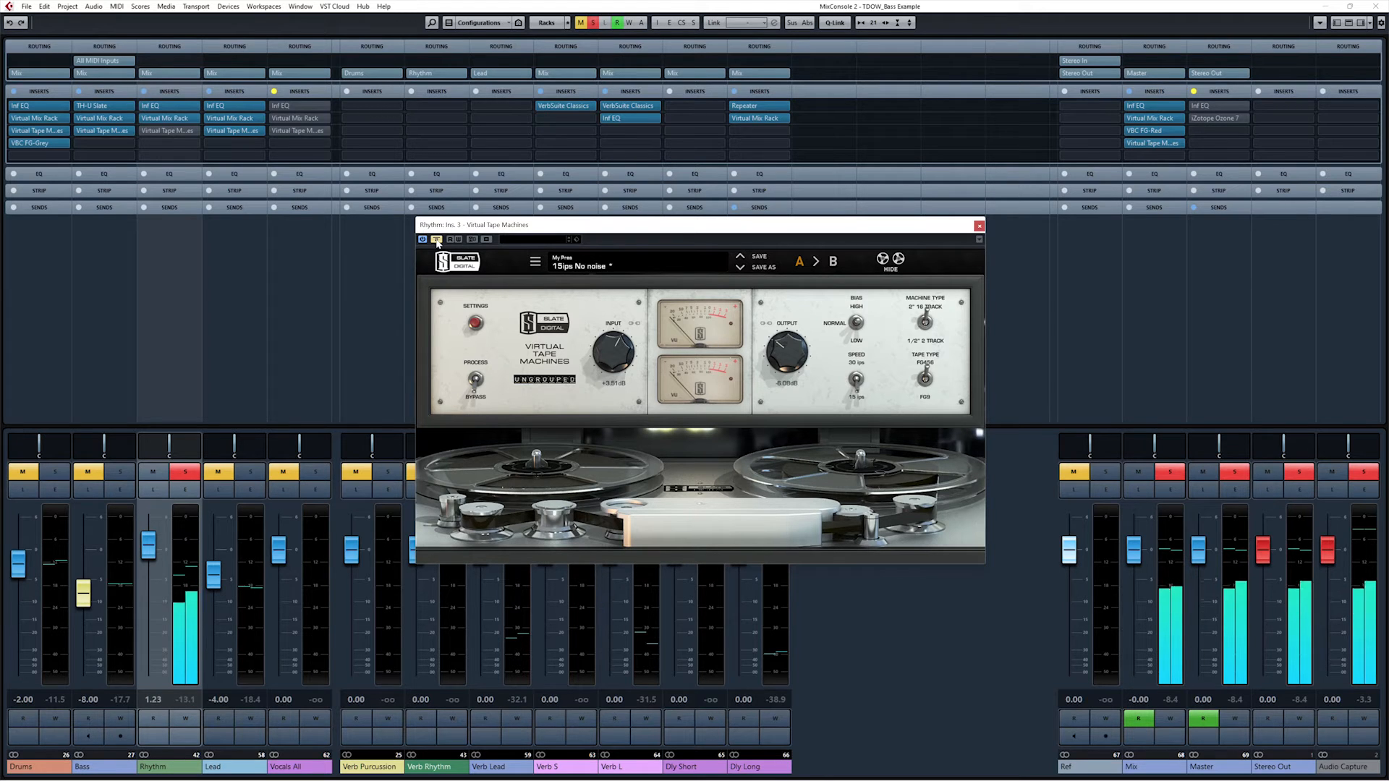
{"action": "left_click", "coordinate": [436, 239]}
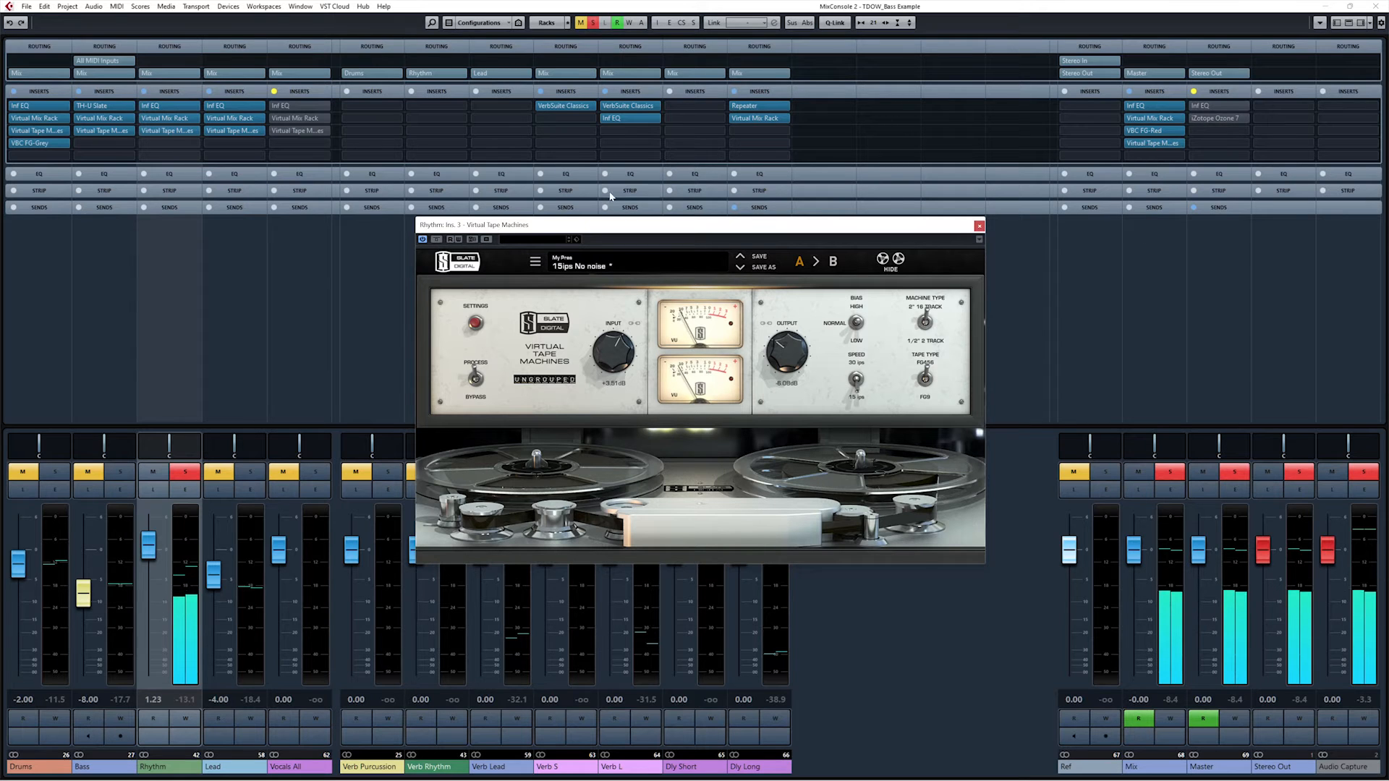
{"action": "left_click_drag", "start_coordinate": [924, 227], "coordinate": [792, 218]}
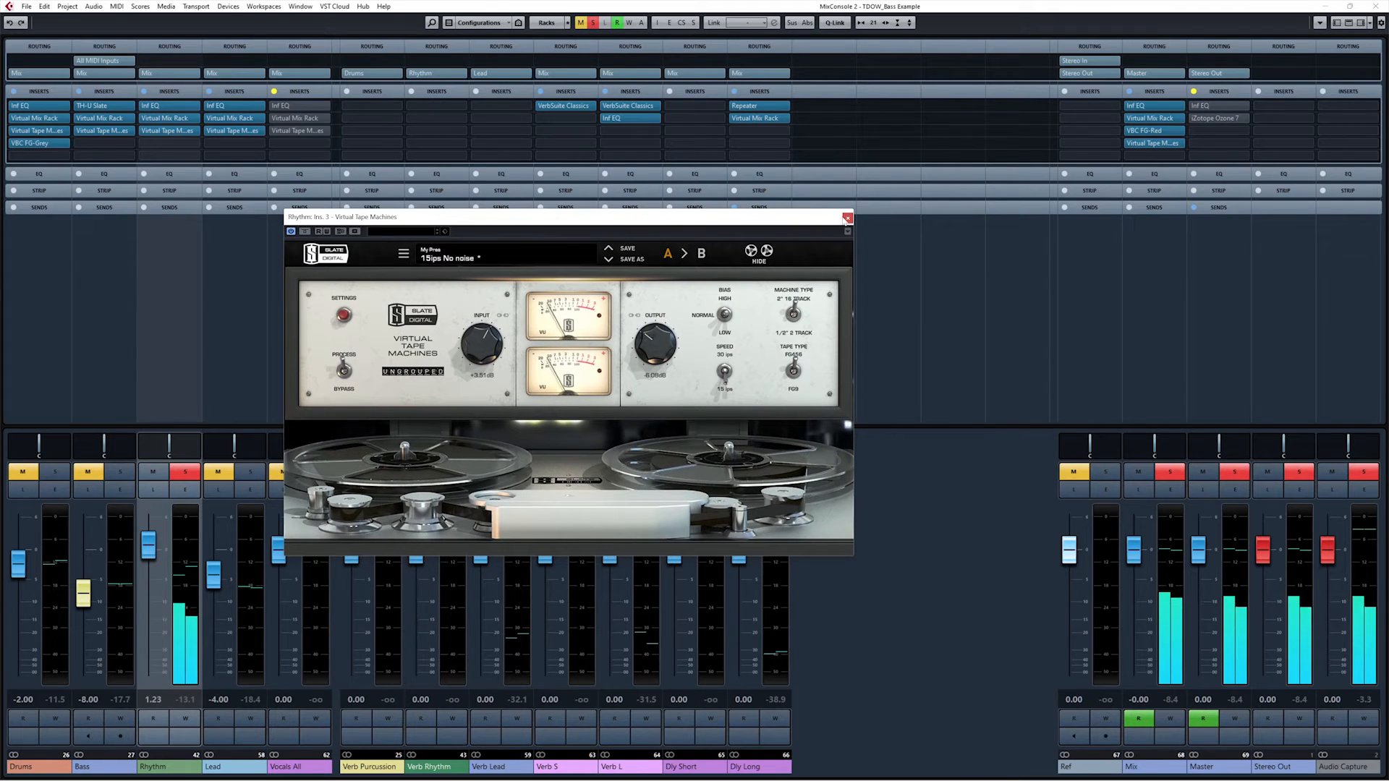
{"action": "left_click", "coordinate": [848, 218]}
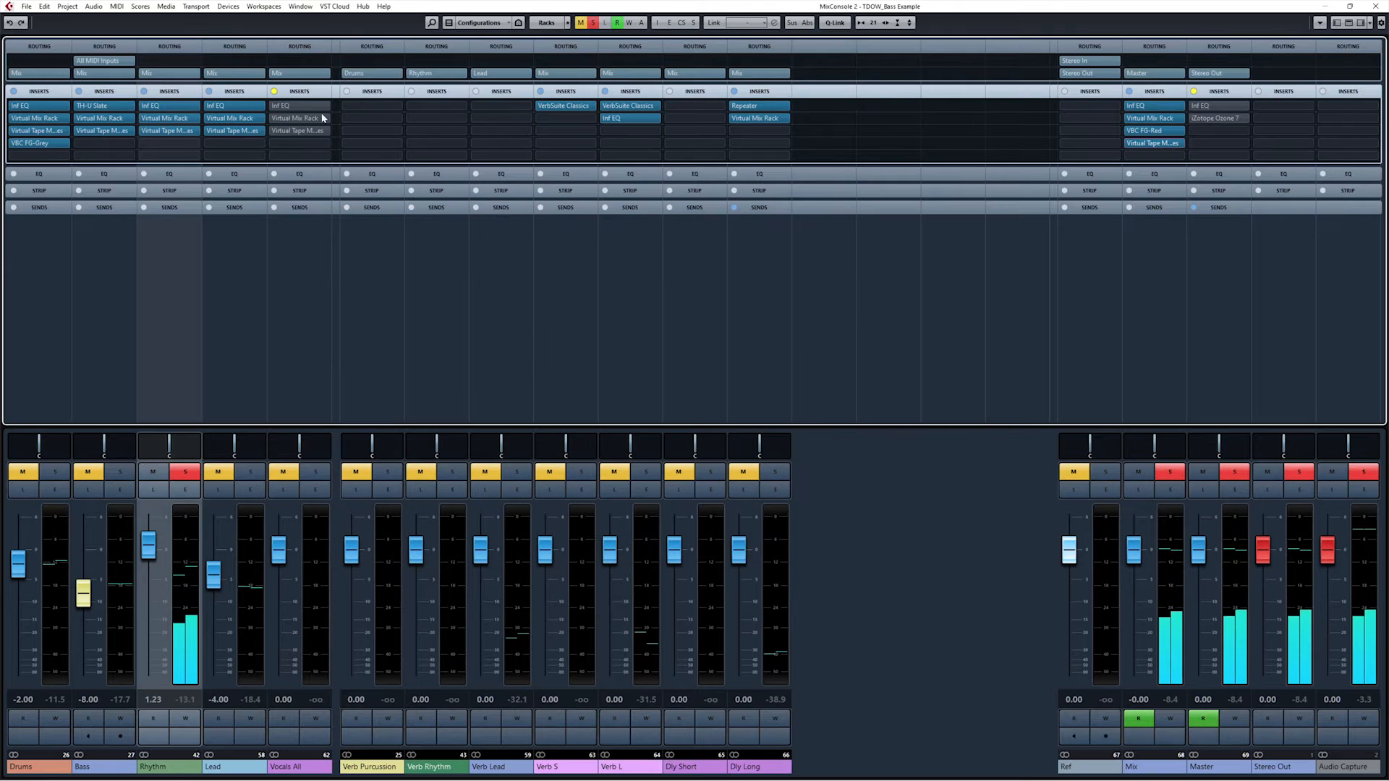
Step: Open the Rhythm Inf EQ, play the Rhythm bus with all its inserts bypassed and reactivate them for comparison
{"action": "left_click", "coordinate": [156, 109]}
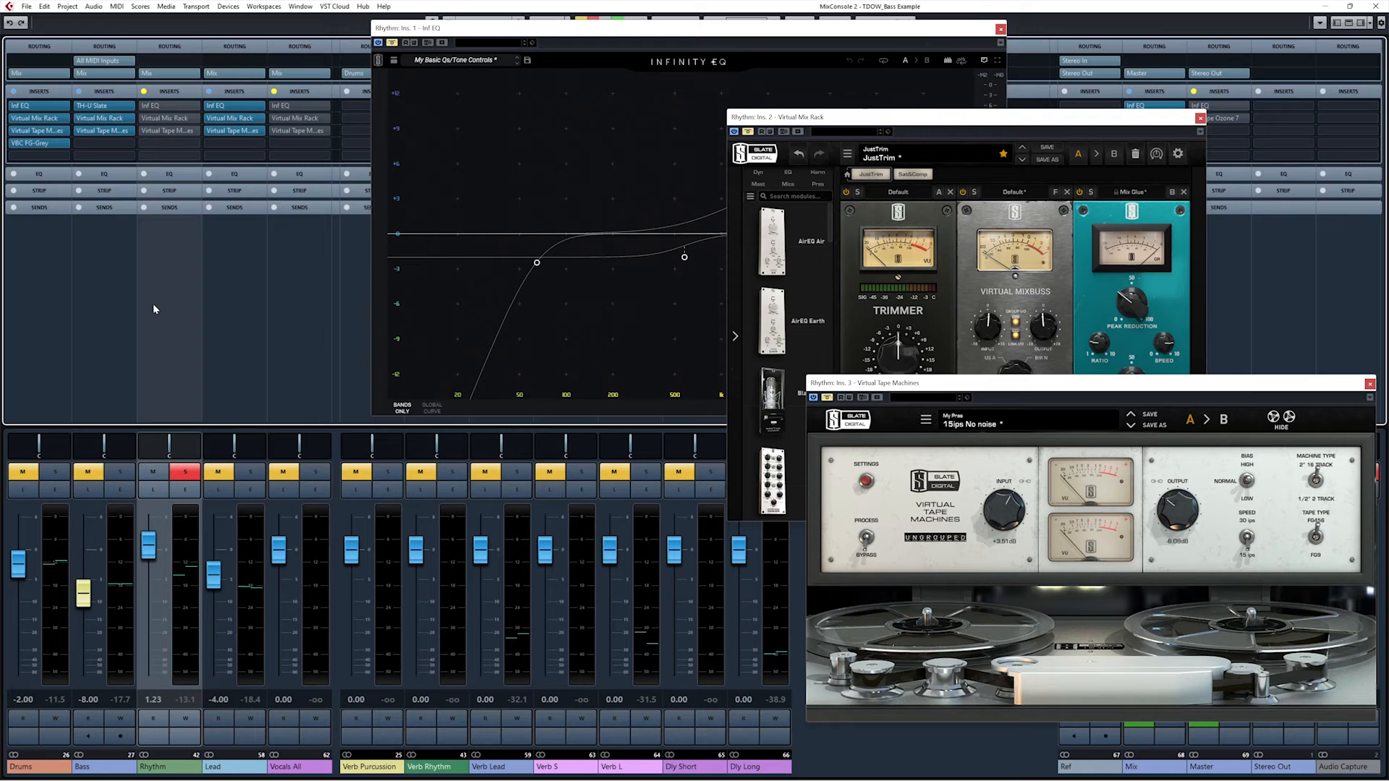
{"action": "key", "text": "space"}
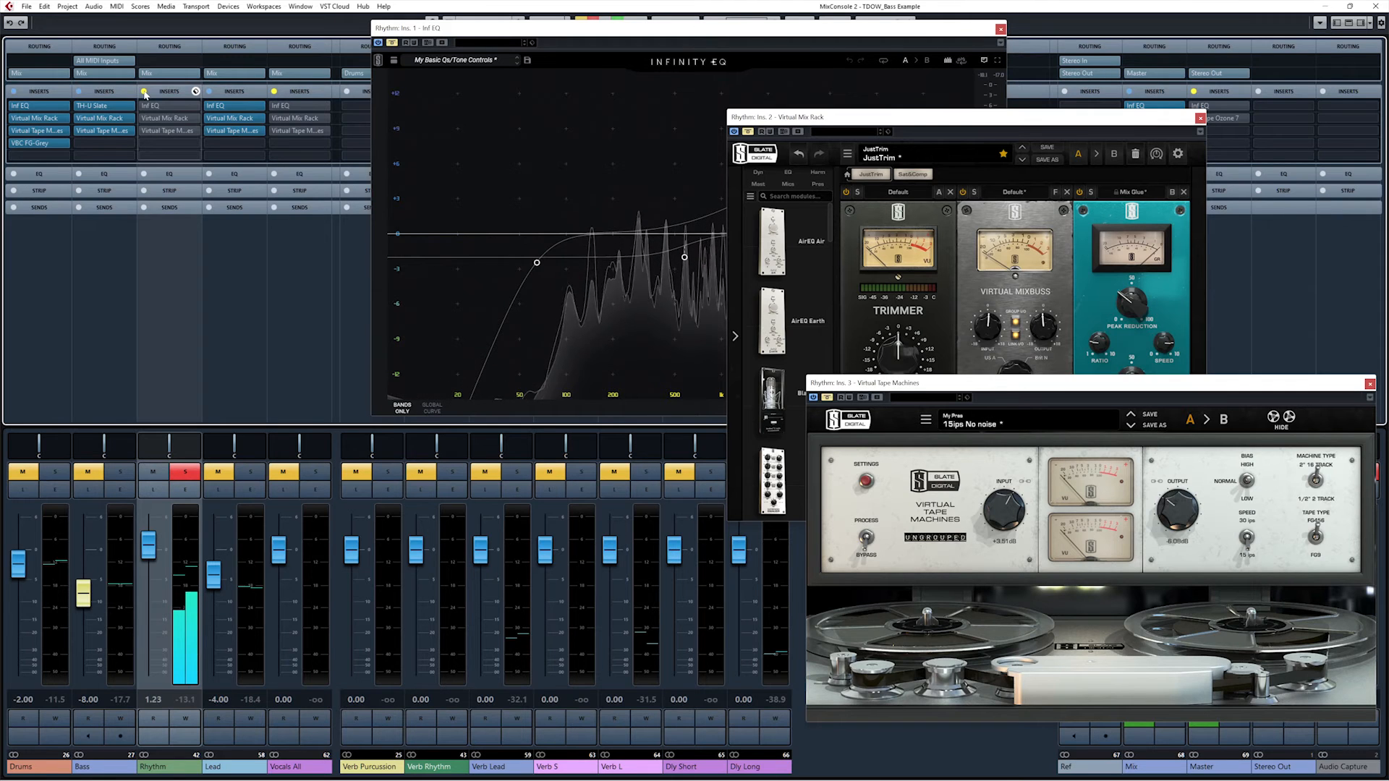
{"action": "left_click", "coordinate": [144, 92]}
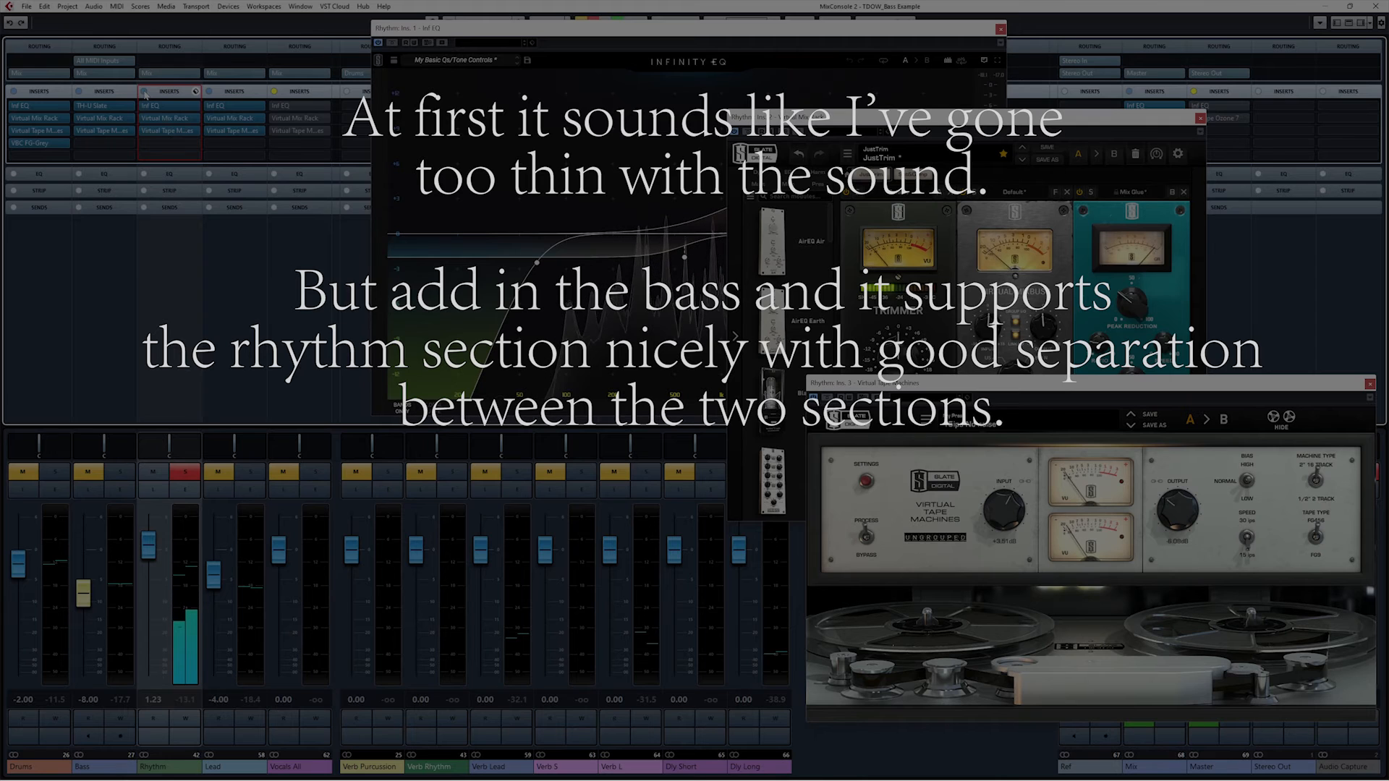
Step: Audition Rhythm with Bass soloed alongside it, once with the Rhythm inserts active and once bypassed, leaving Bass unsoloed
{"action": "left_click", "coordinate": [121, 472]}
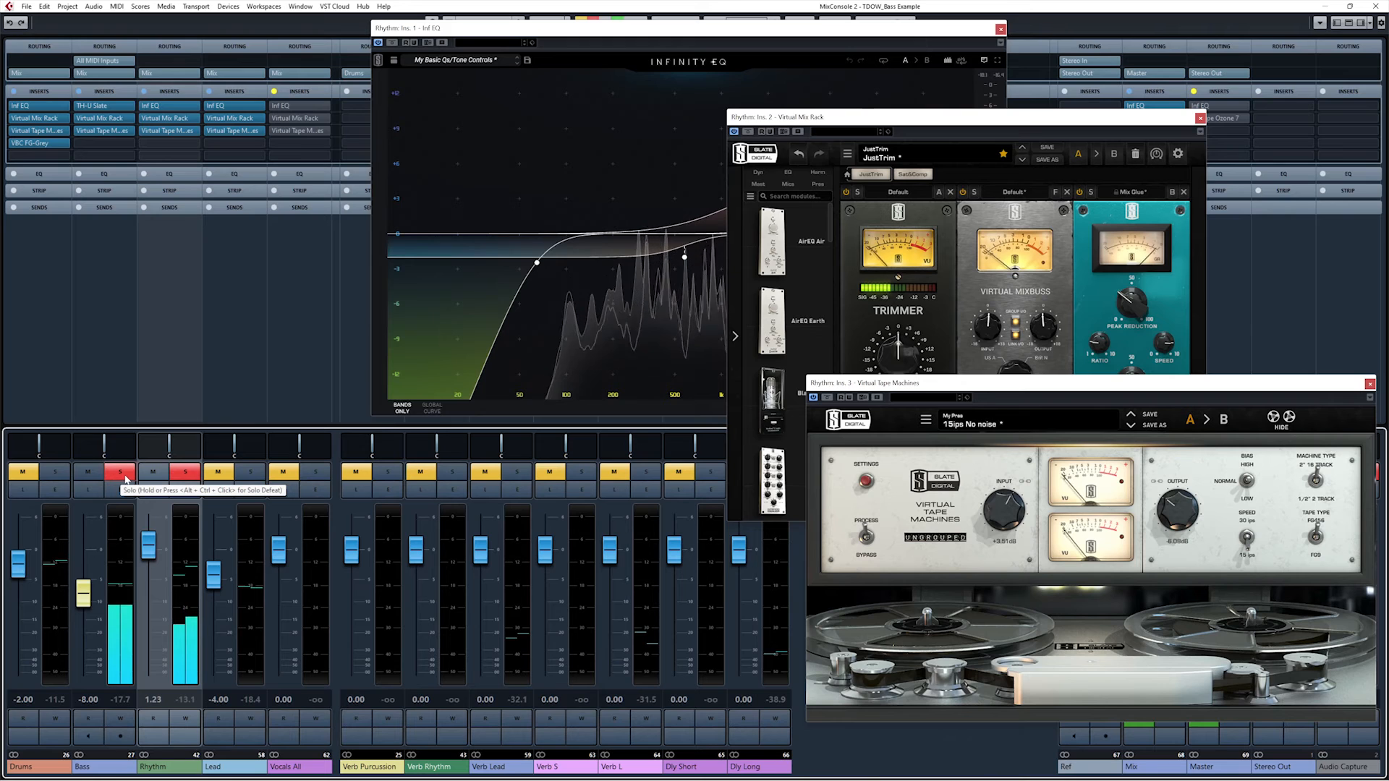
{"action": "left_click", "coordinate": [122, 473]}
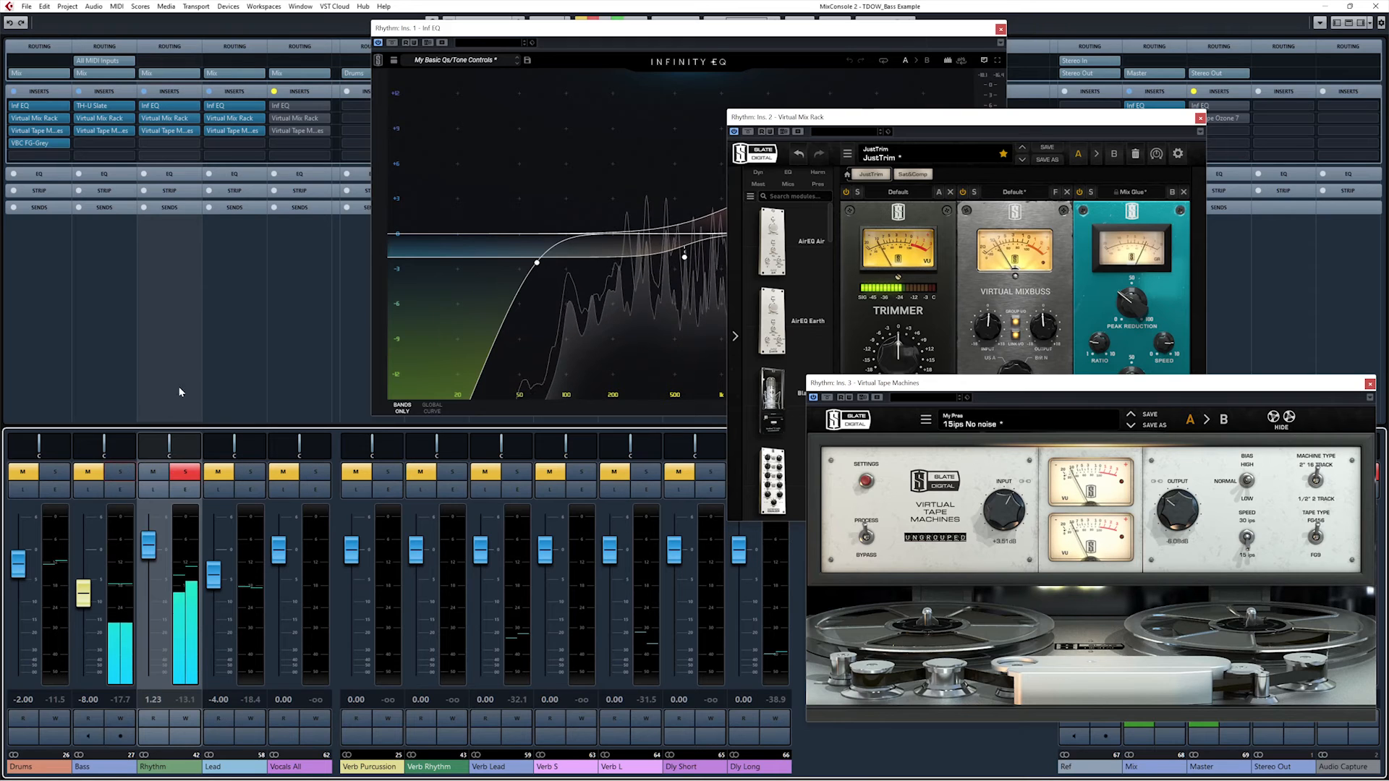
{"action": "left_click", "coordinate": [144, 92]}
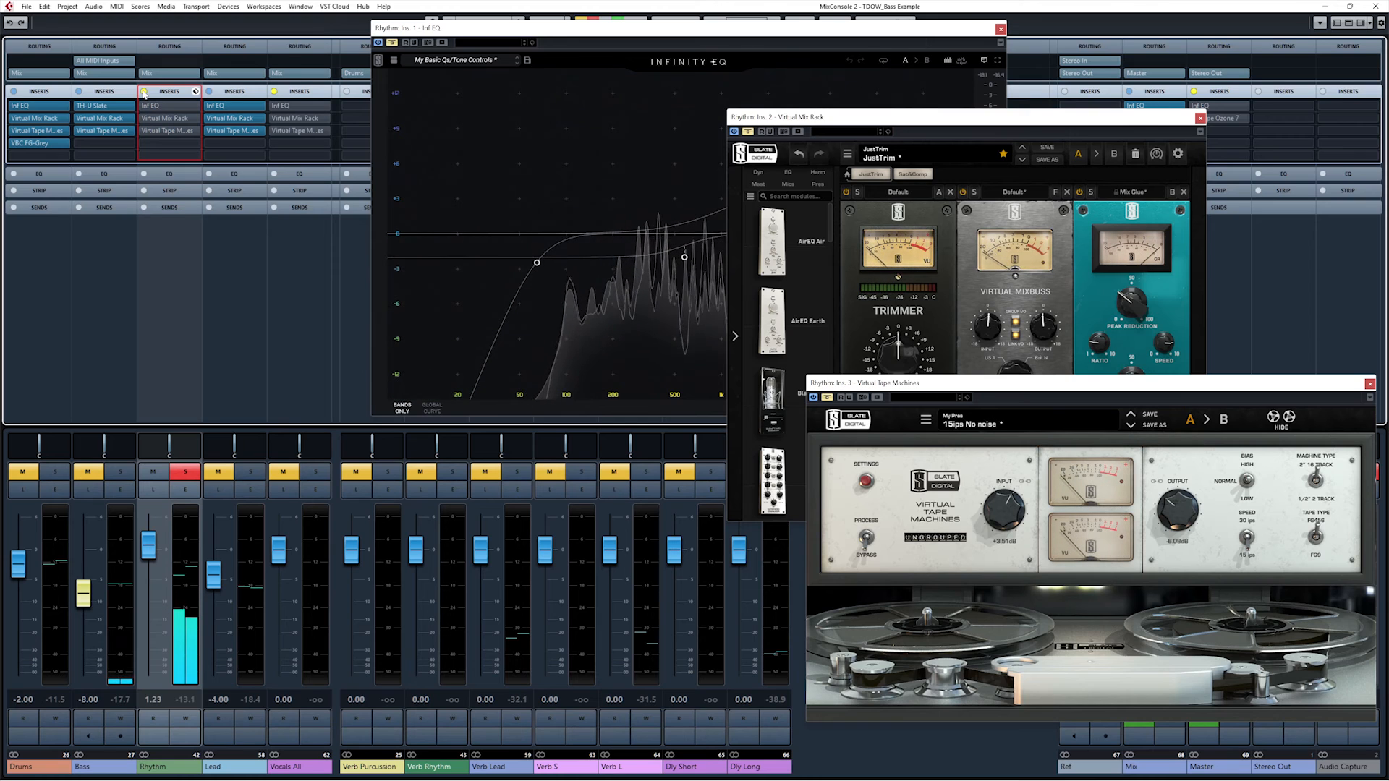
{"action": "left_click", "coordinate": [119, 473]}
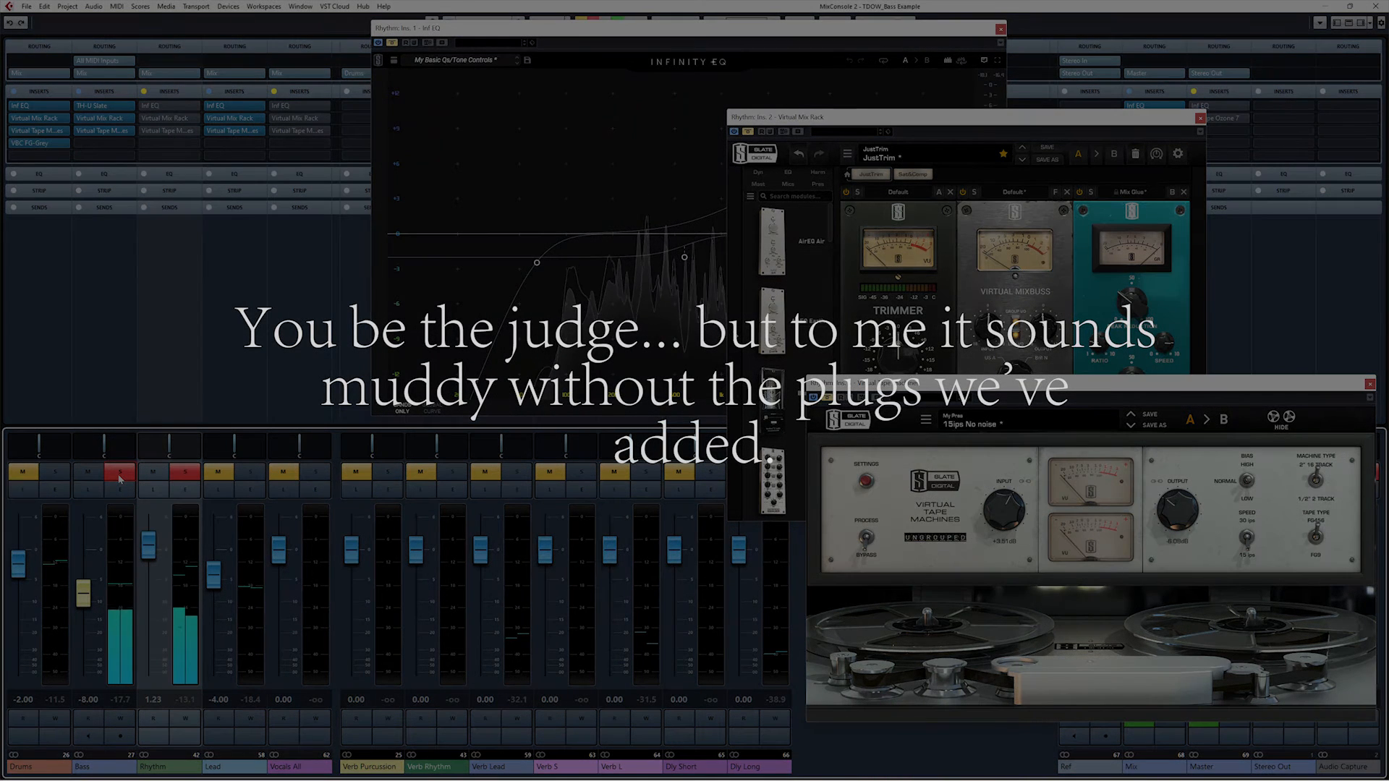
{"action": "left_click", "coordinate": [118, 474]}
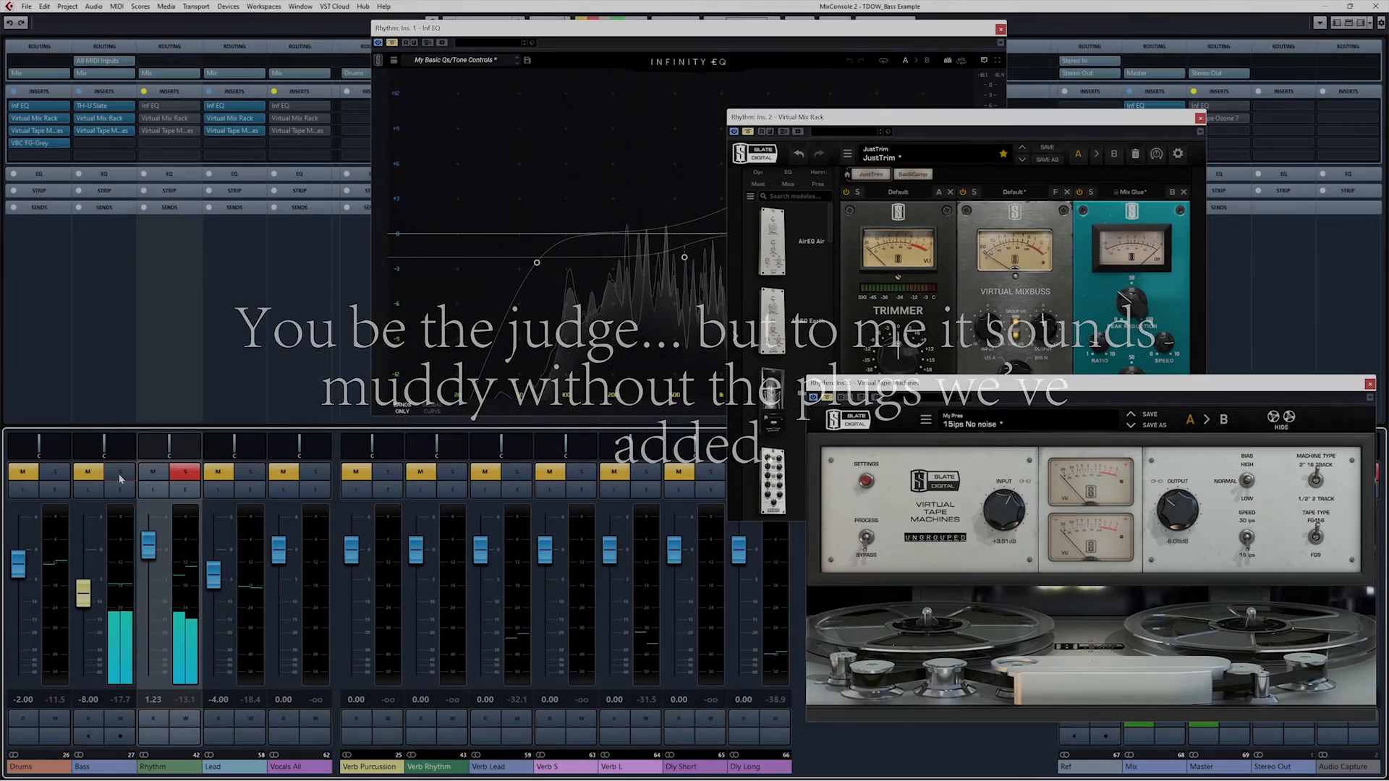
{"action": "left_click", "coordinate": [144, 92]}
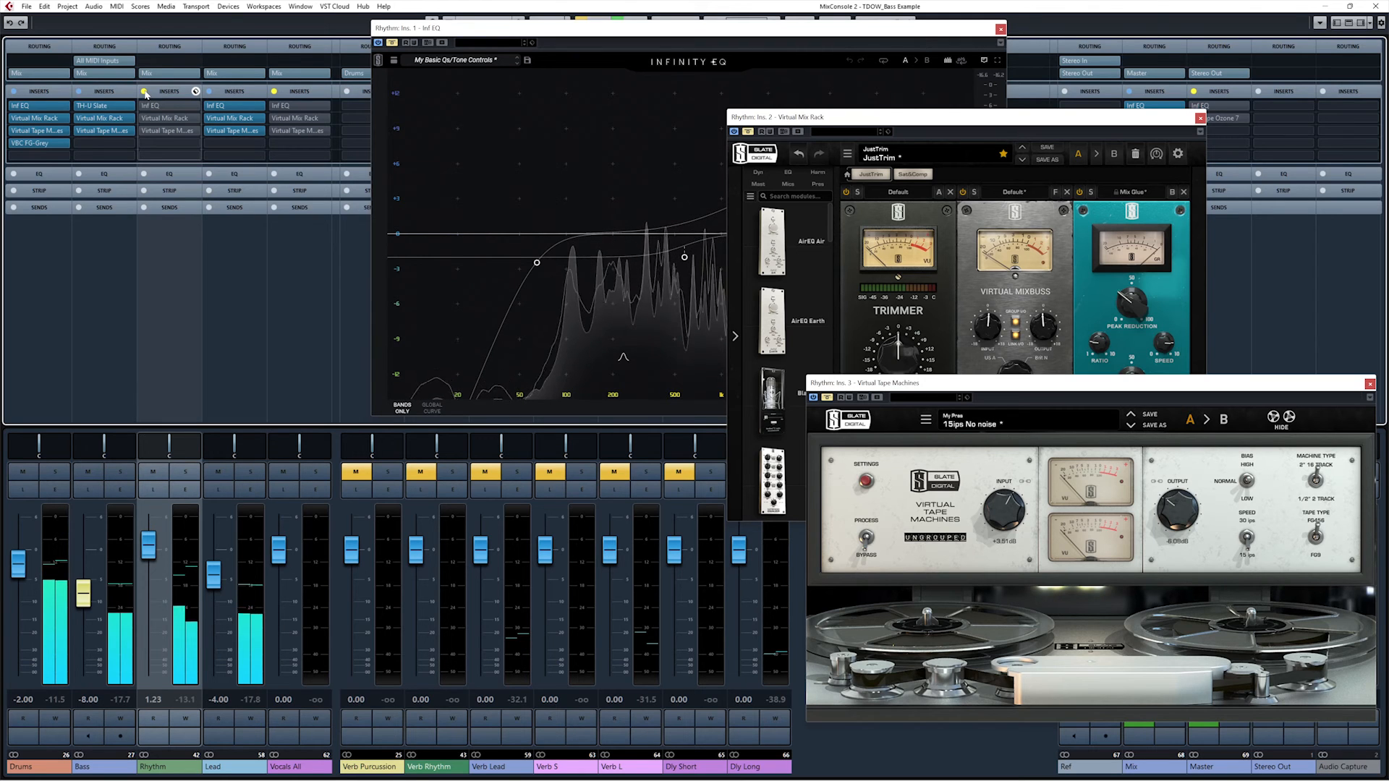
Step: Reactivate the Rhythm inserts in the full mix and close the Rhythm Virtual Tape Machines, Virtual Mix Rack and Inf EQ windows
{"action": "left_click", "coordinate": [145, 92]}
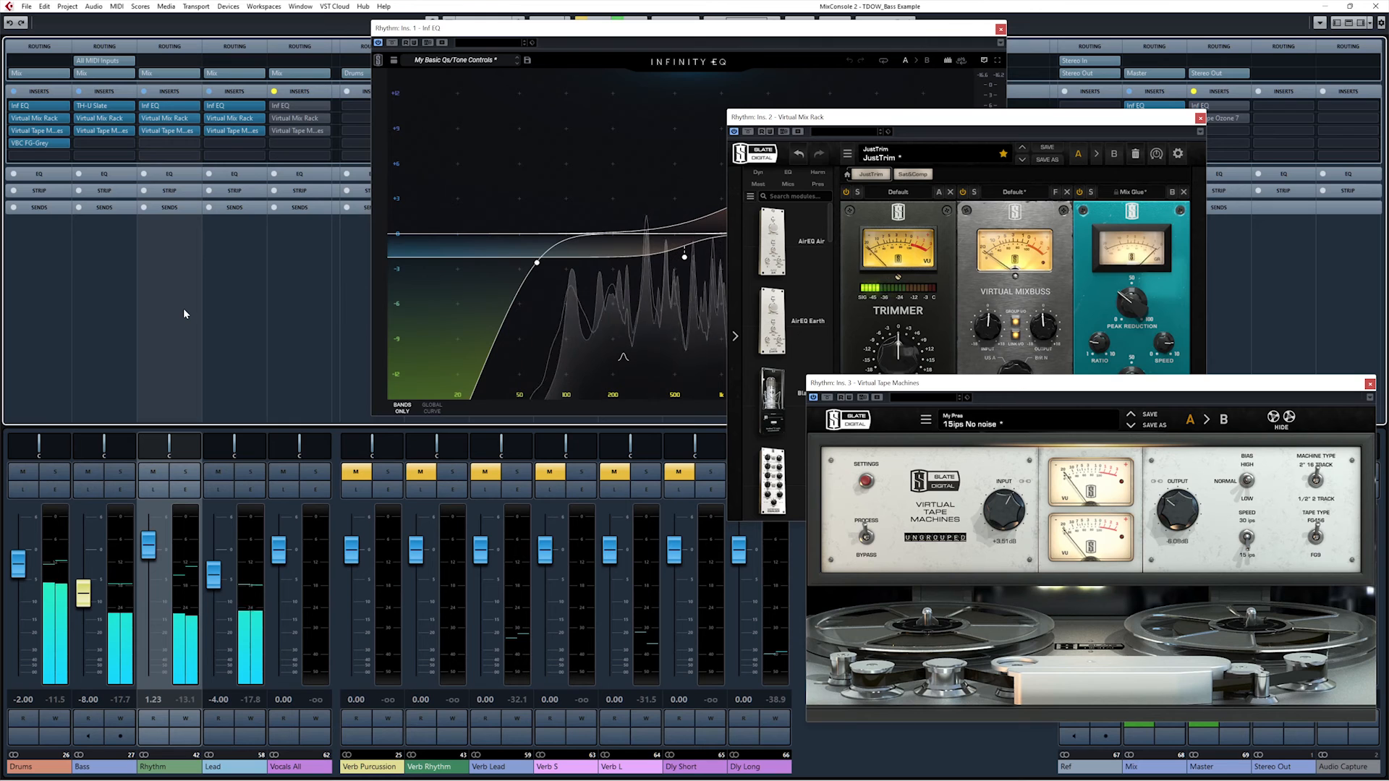
{"action": "left_click_drag", "start_coordinate": [720, 34], "coordinate": [569, 35]}
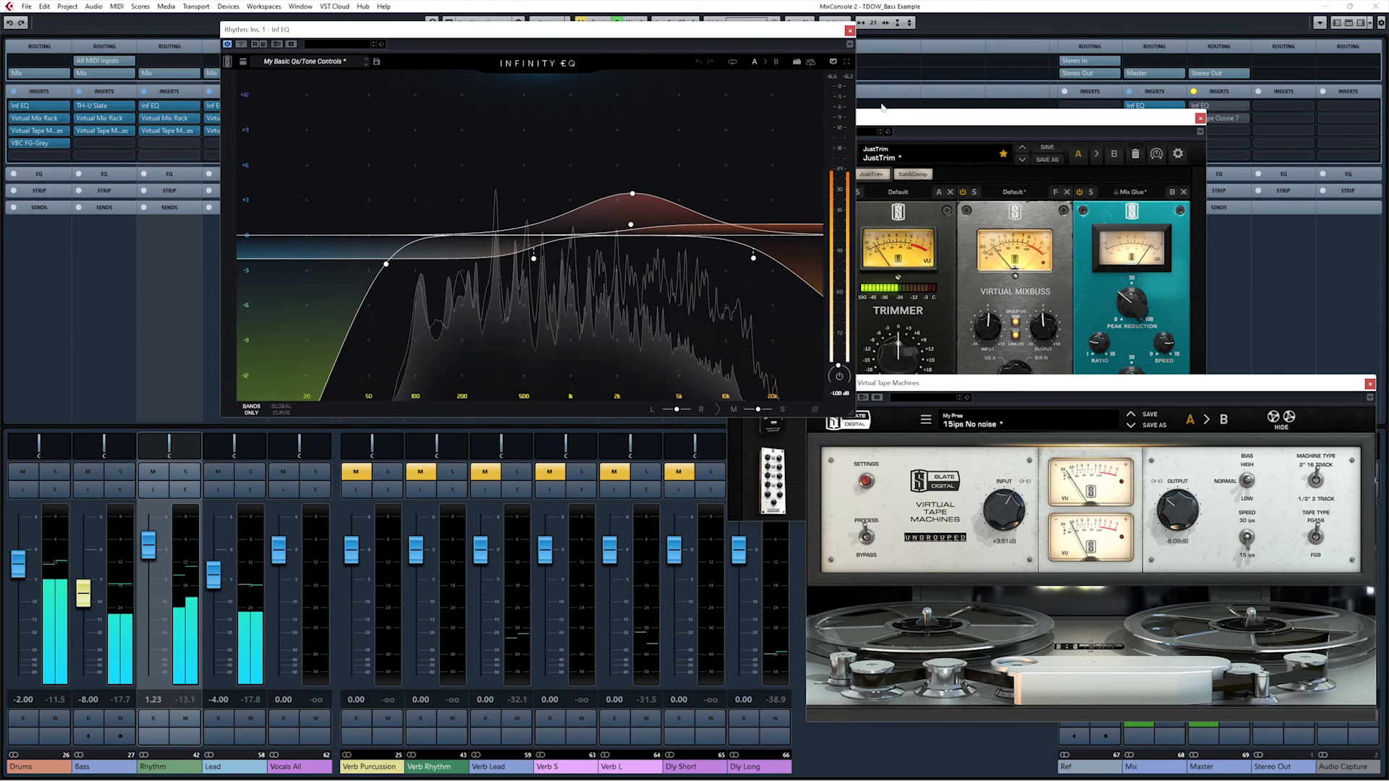
{"action": "left_click_drag", "start_coordinate": [916, 118], "coordinate": [479, 61]}
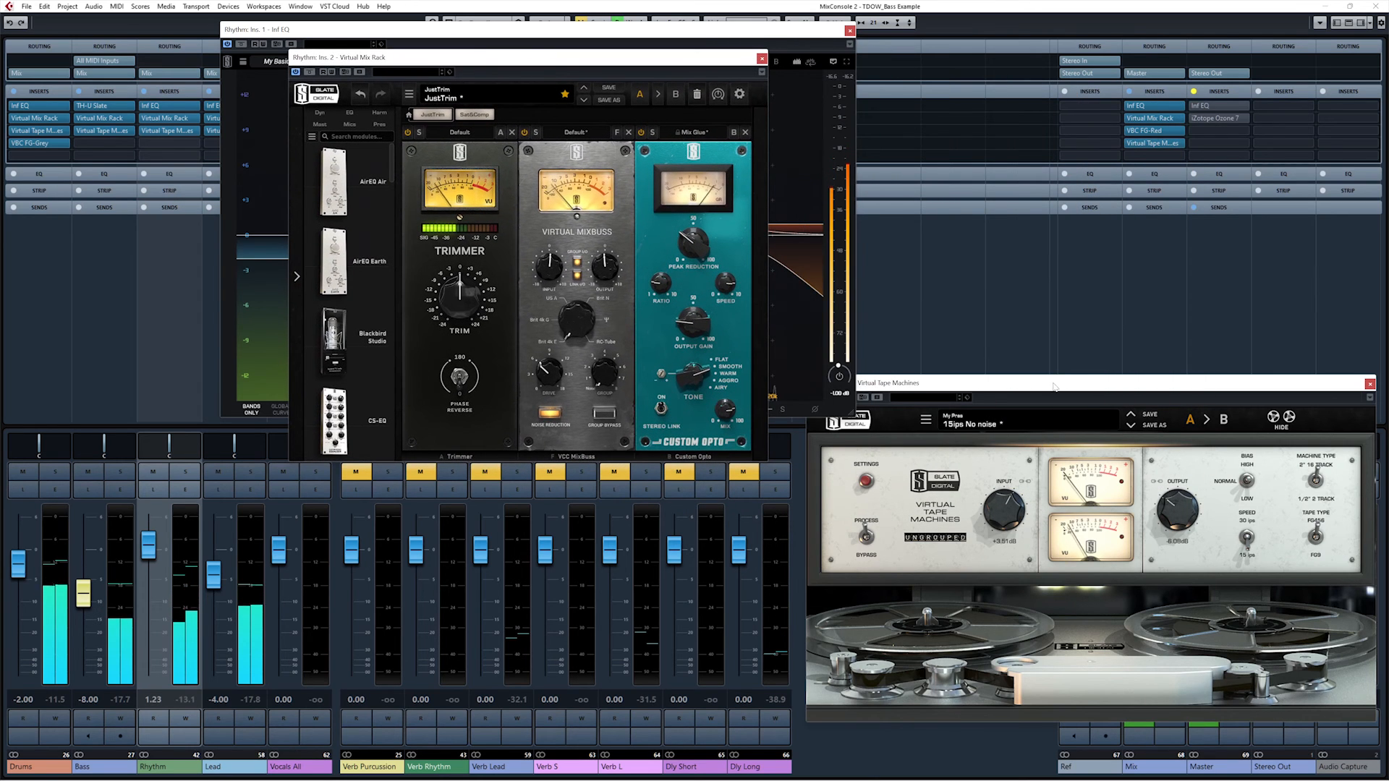
{"action": "left_click_drag", "start_coordinate": [1053, 386], "coordinate": [507, 112]}
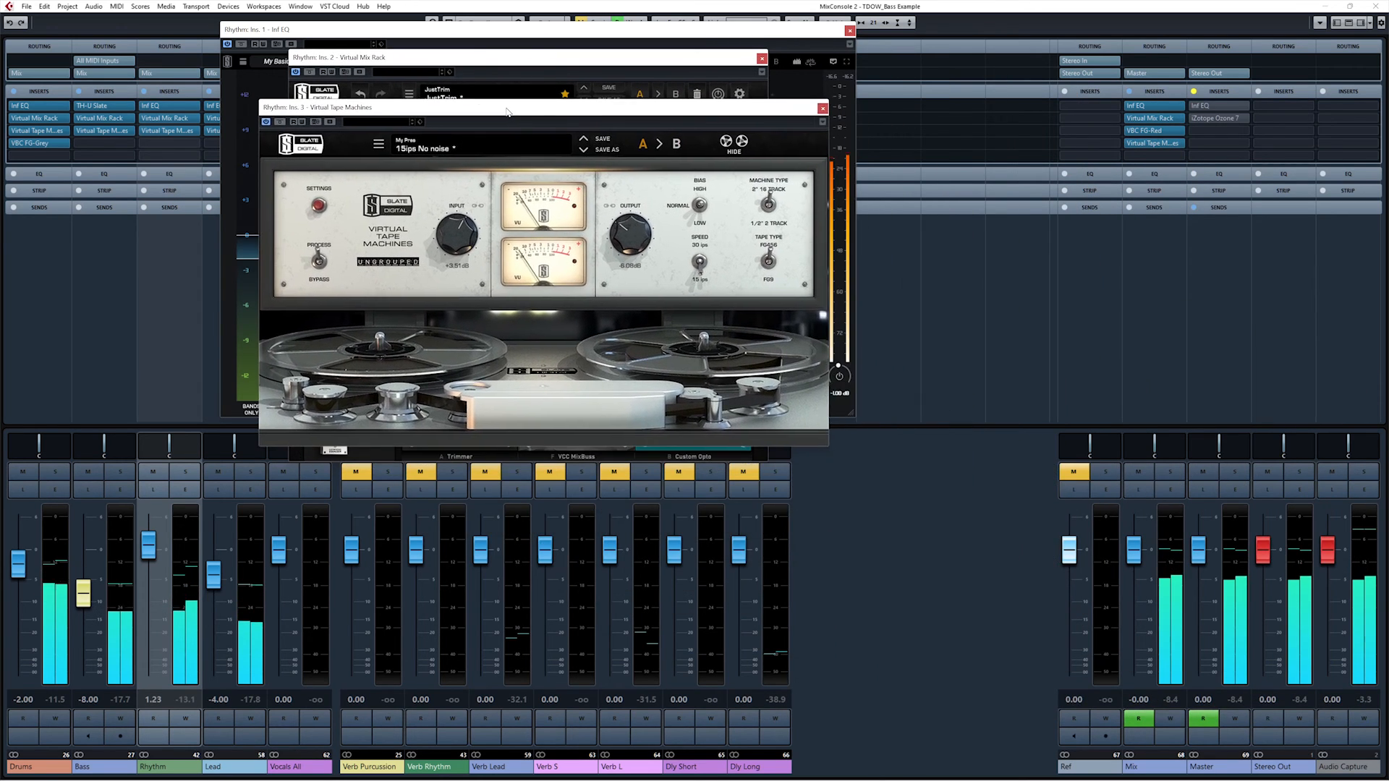
{"action": "left_click", "coordinate": [822, 107]}
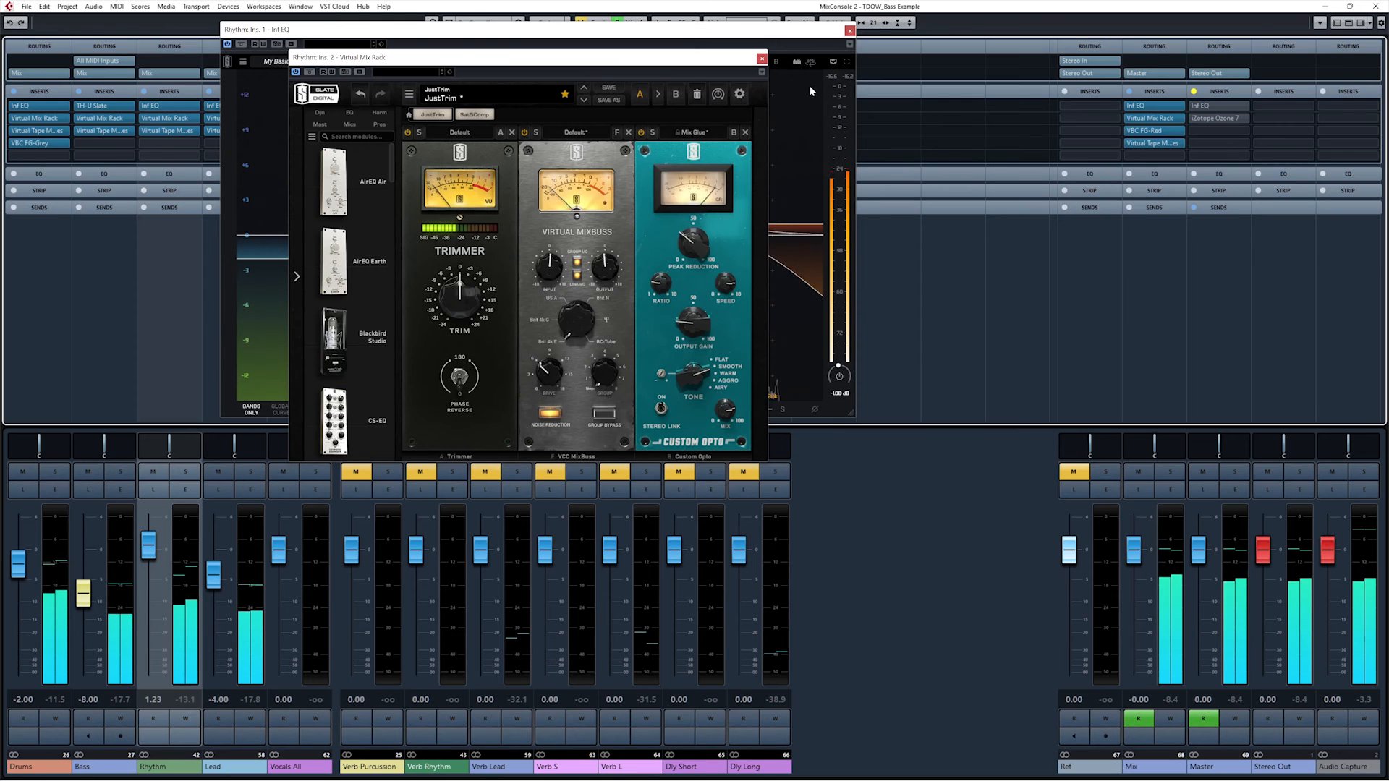
{"action": "left_click", "coordinate": [762, 58]}
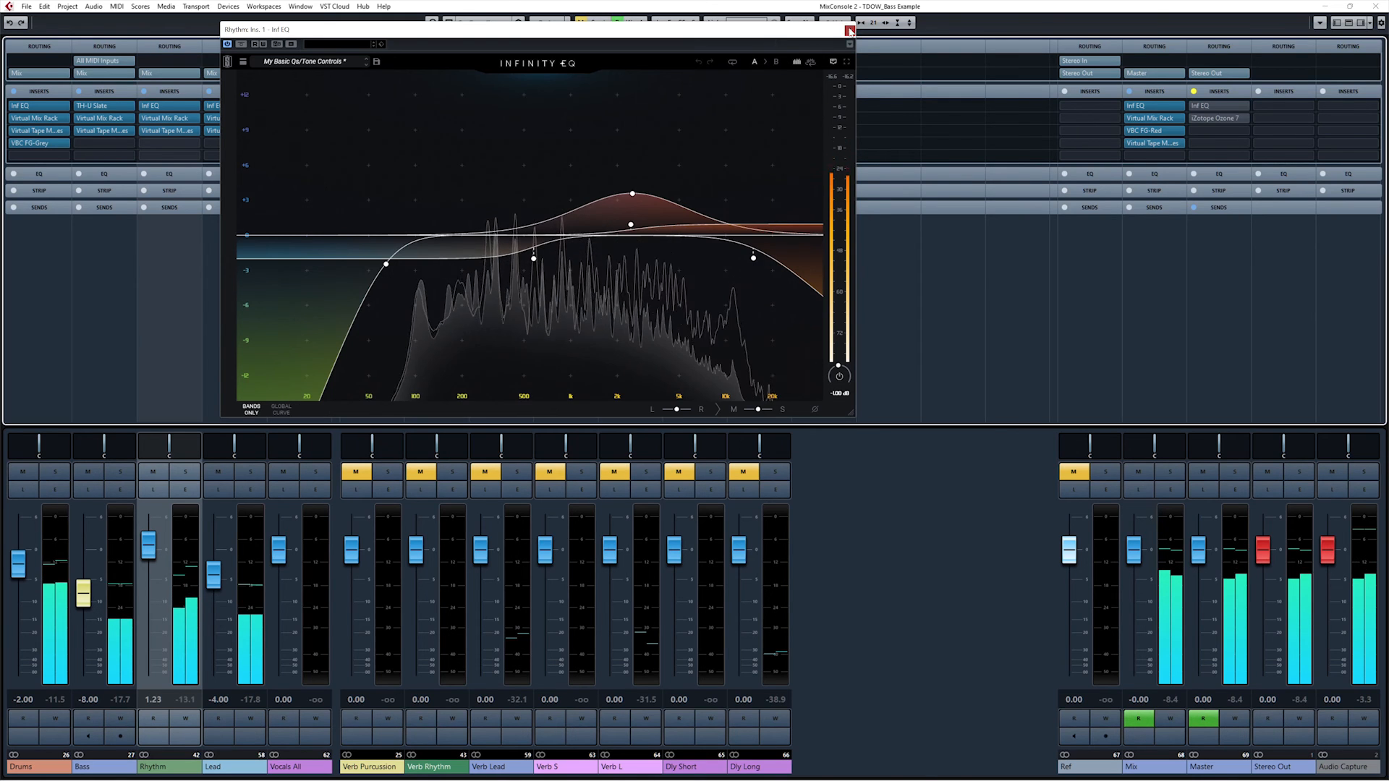
{"action": "left_click", "coordinate": [849, 31]}
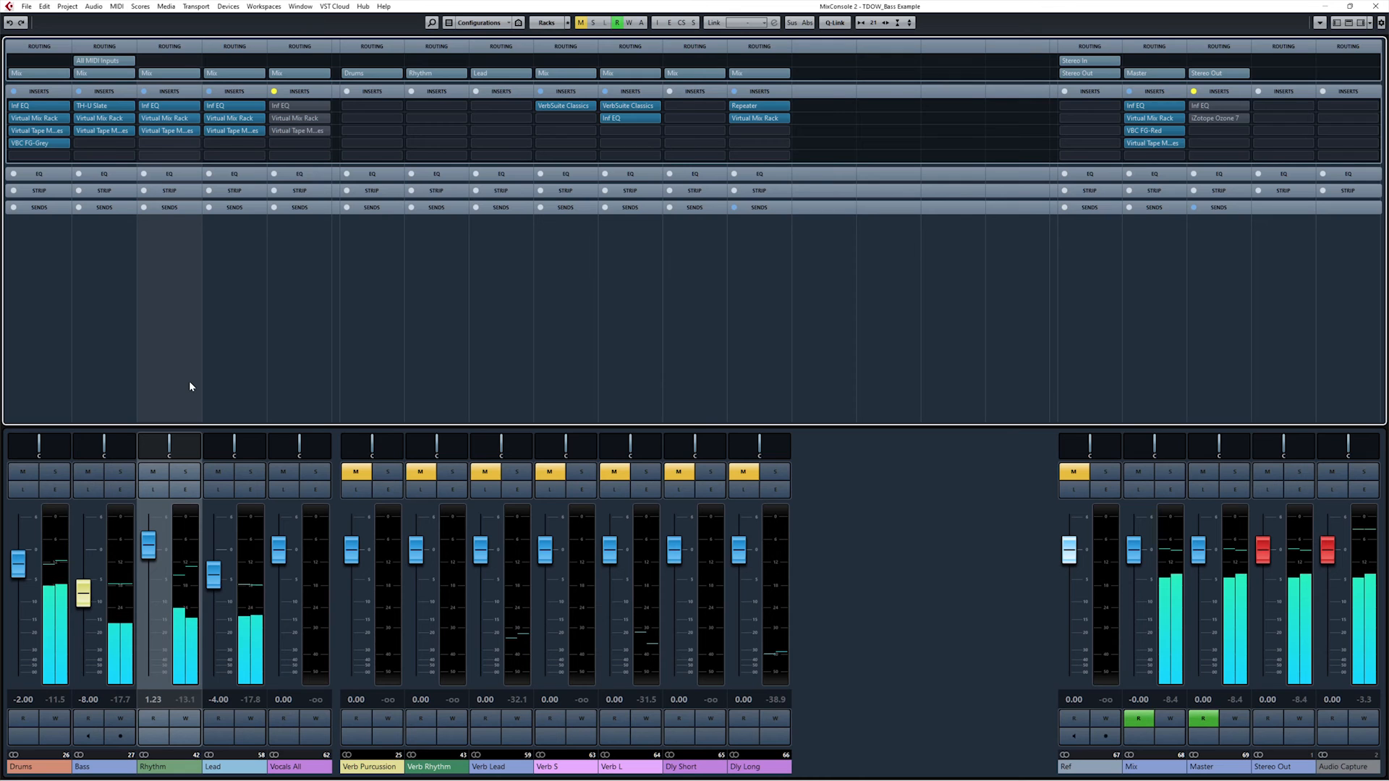